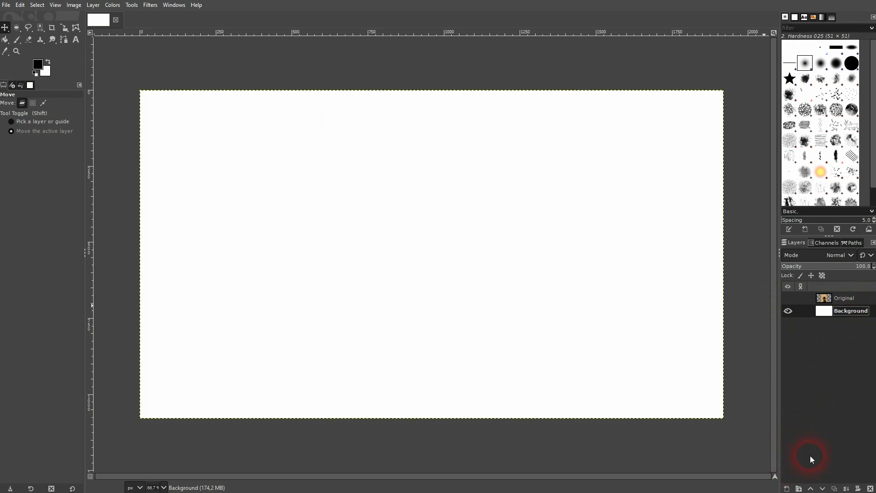
- Add a text layer with the letter Z on the canvas and set its font size to 1500 px
{"action": "left_click", "coordinate": [77, 40]}
{"action": "left_click", "coordinate": [423, 233]}
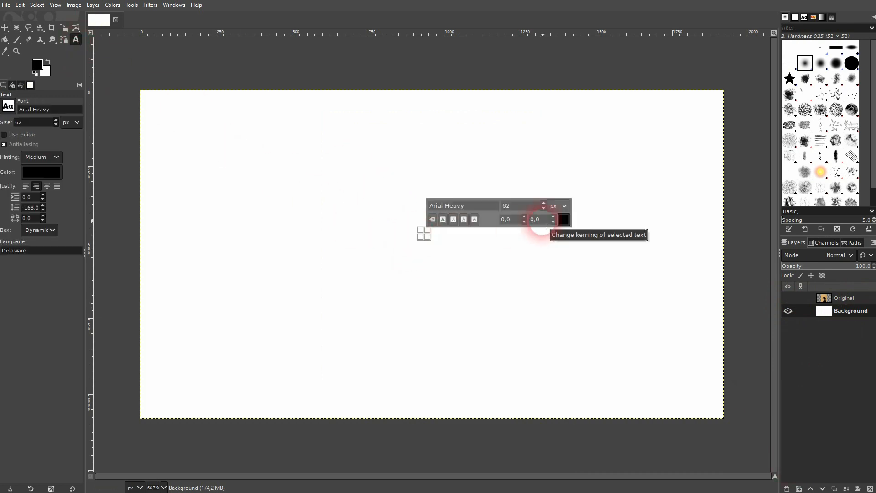
{"action": "type", "text": "Z"}
{"action": "double_click", "coordinate": [502, 206]}
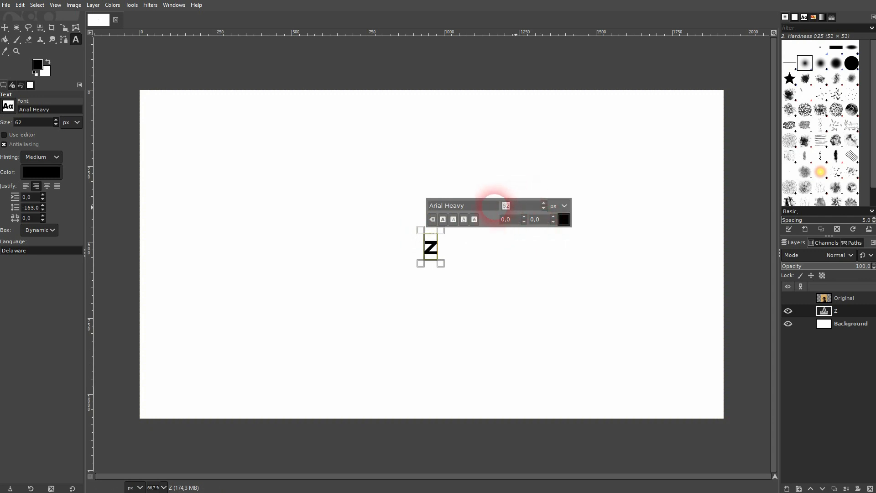
{"action": "type", "text": "1500"}
{"action": "key", "text": "Return"}
- Set the Z's font to Book Antiqua and move the letter to the middle of the canvas
{"action": "left_click", "coordinate": [483, 206]}
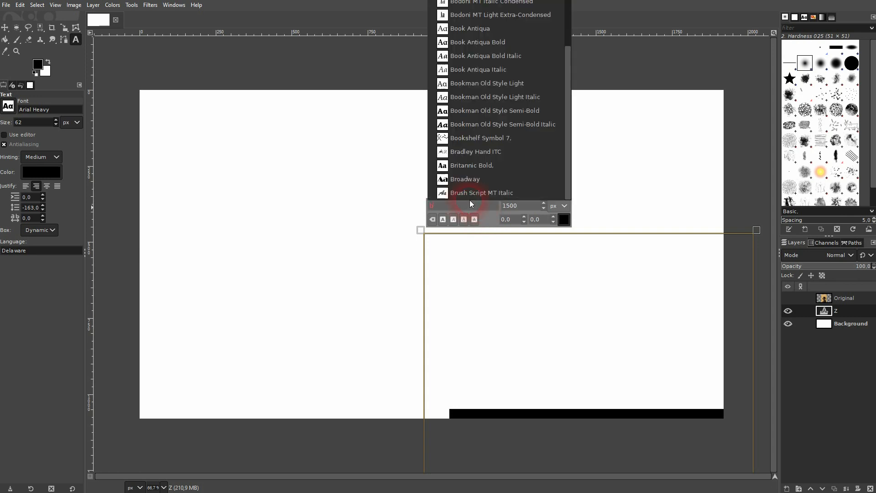
{"action": "left_click", "coordinate": [492, 29]}
{"action": "left_click", "coordinate": [528, 195]}
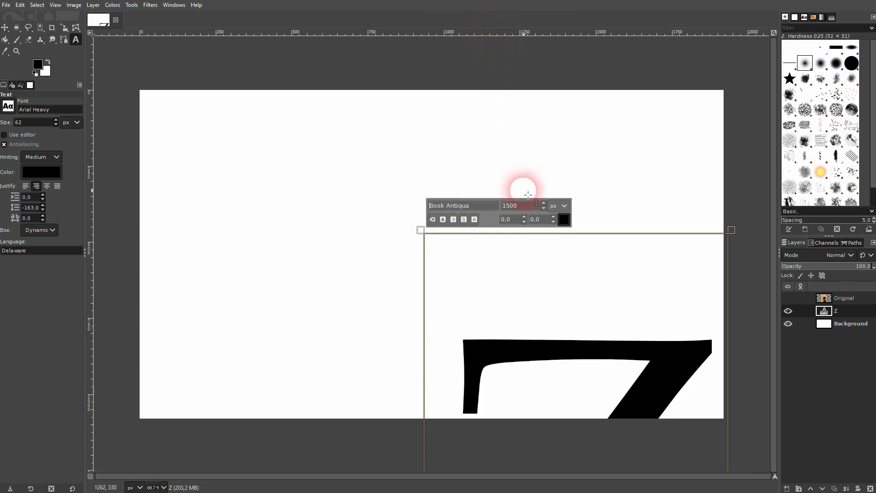
{"action": "left_click", "coordinate": [4, 27]}
{"action": "left_click_drag", "start_coordinate": [646, 401], "coordinate": [501, 160]}
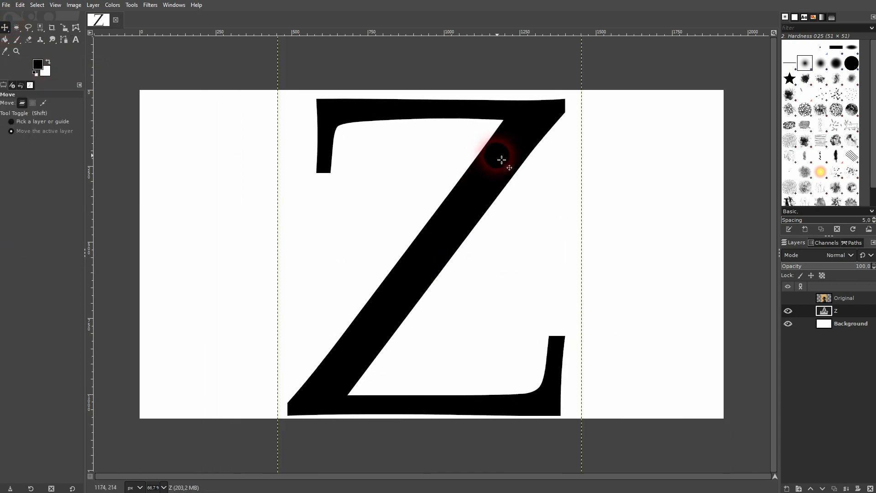
- Set the Z's font size to 1200 px and its font to Bell MT
{"action": "left_click", "coordinate": [78, 42]}
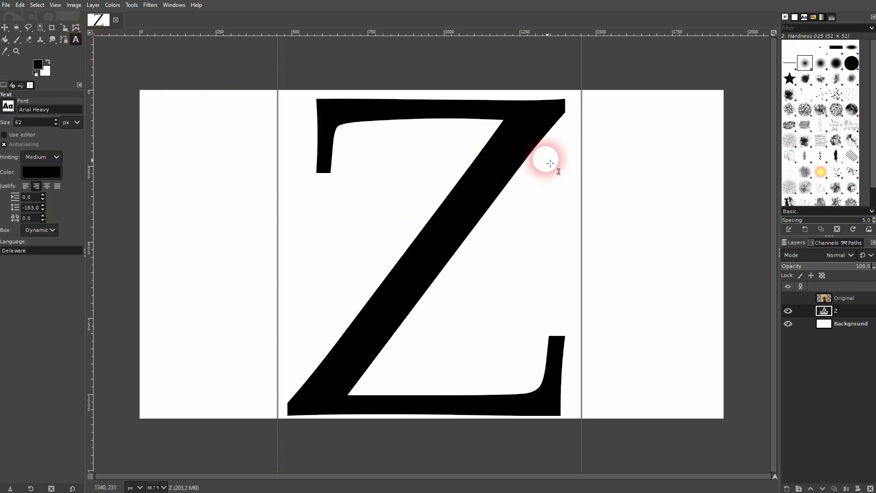
{"action": "left_click", "coordinate": [535, 159]}
{"action": "scroll", "coordinate": [535, 159], "scroll_direction": "down", "scroll_amount": 2}
{"action": "type", "text": "1200"}
{"action": "key", "text": "Return"}
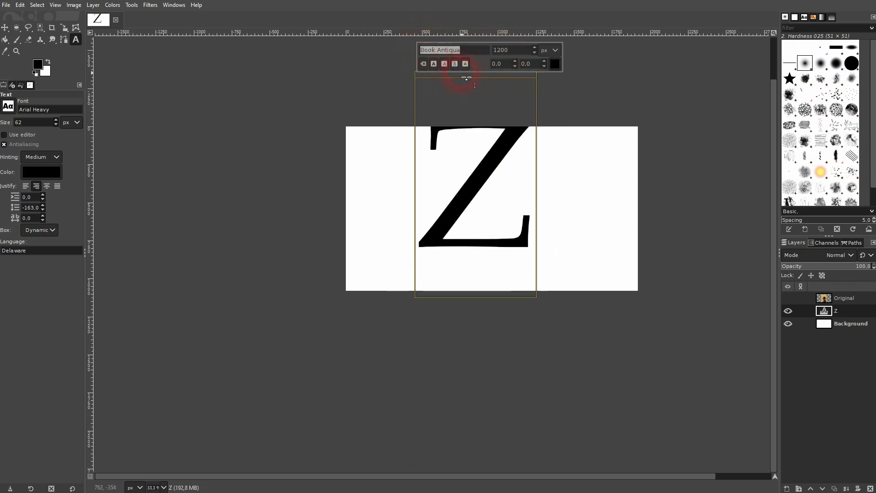
{"action": "type", "text": "b"}
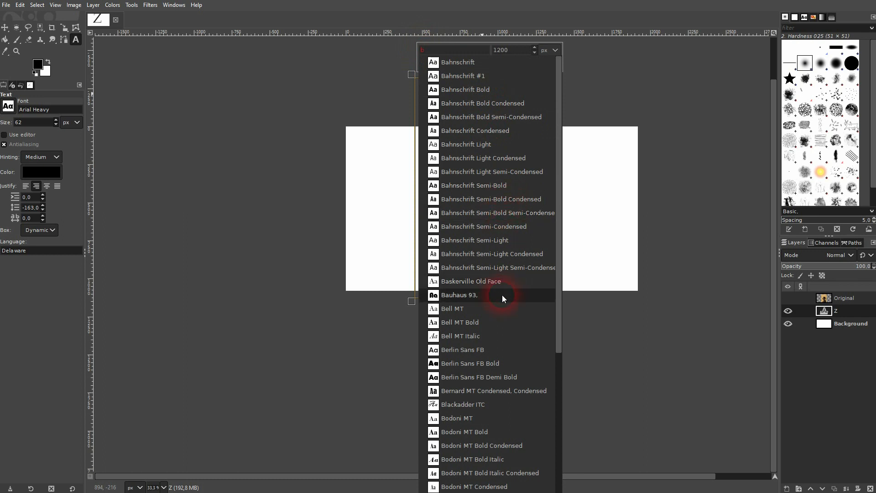
{"action": "left_click", "coordinate": [495, 310]}
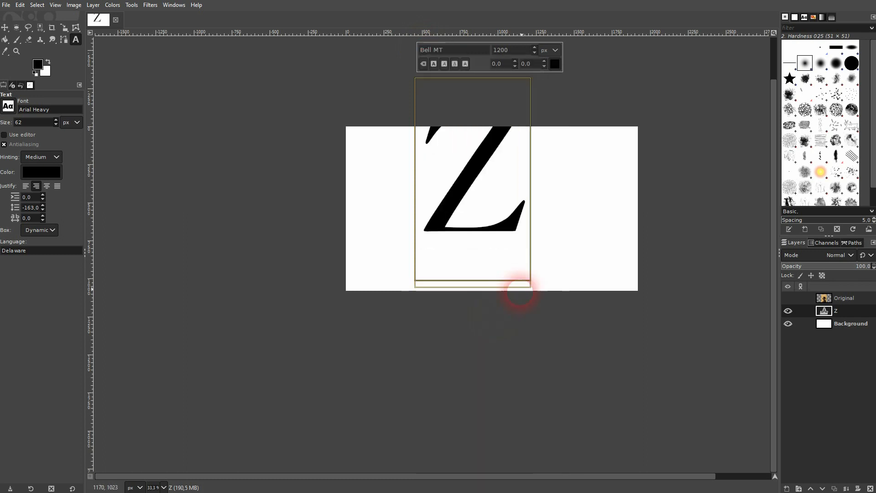
{"action": "left_click", "coordinate": [518, 219]}
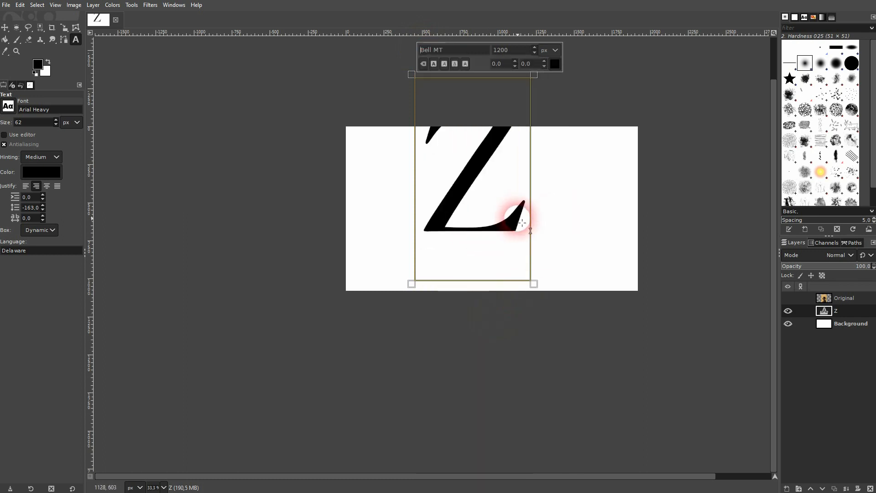
- Center the Z layer horizontally and vertically relative to the image with the Alignment tool
{"action": "left_click", "coordinate": [8, 28]}
{"action": "left_click", "coordinate": [45, 40]}
{"action": "left_click", "coordinate": [508, 186]}
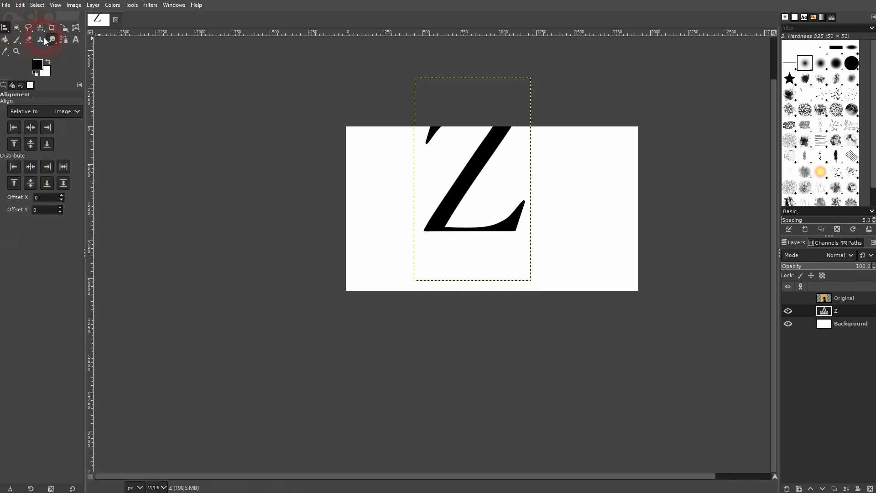
{"action": "left_click", "coordinate": [477, 165]}
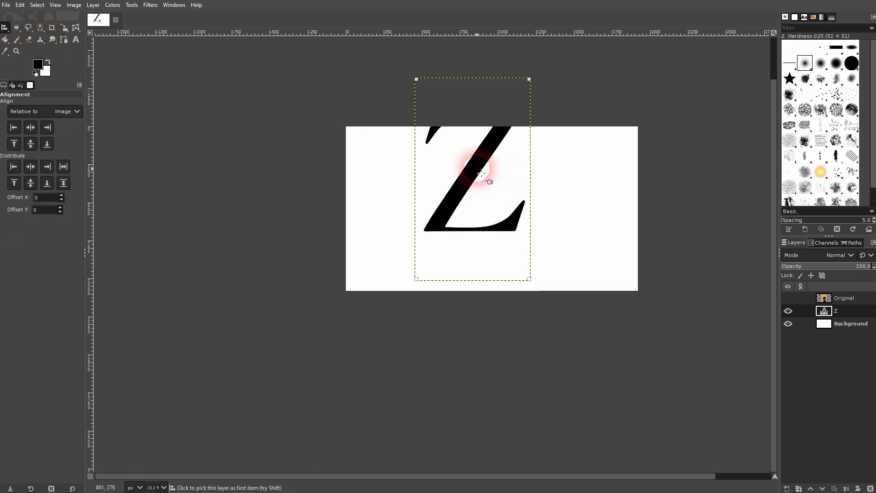
{"action": "left_click", "coordinate": [32, 129]}
{"action": "left_click", "coordinate": [31, 144]}
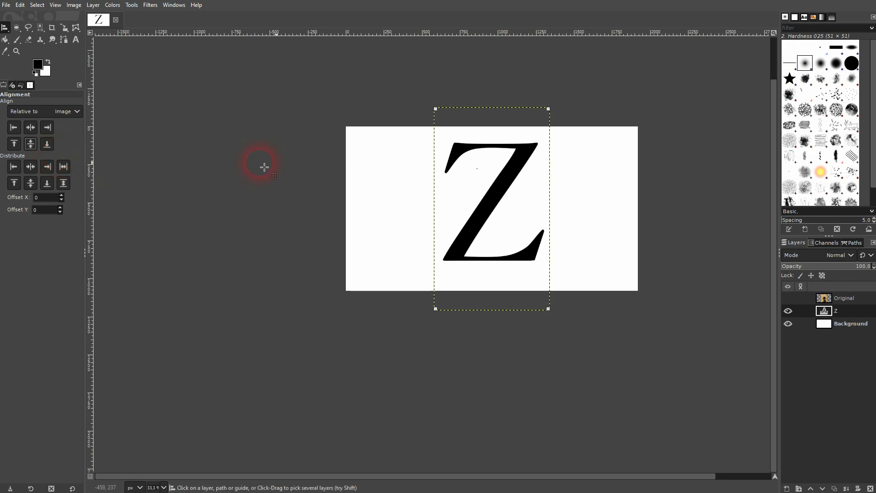
- Make the Original photo layer visible above the Z and lower its opacity to 47.5
{"action": "scroll", "coordinate": [505, 182], "scroll_direction": "up", "scroll_amount": 2}
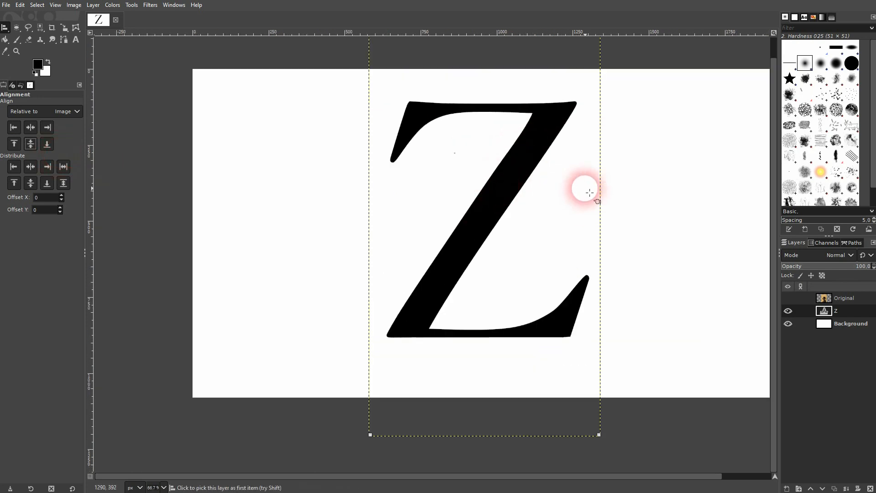
{"action": "scroll", "coordinate": [636, 205], "scroll_direction": "up", "scroll_amount": 1}
{"action": "scroll", "coordinate": [638, 216], "scroll_direction": "right", "scroll_amount": 2}
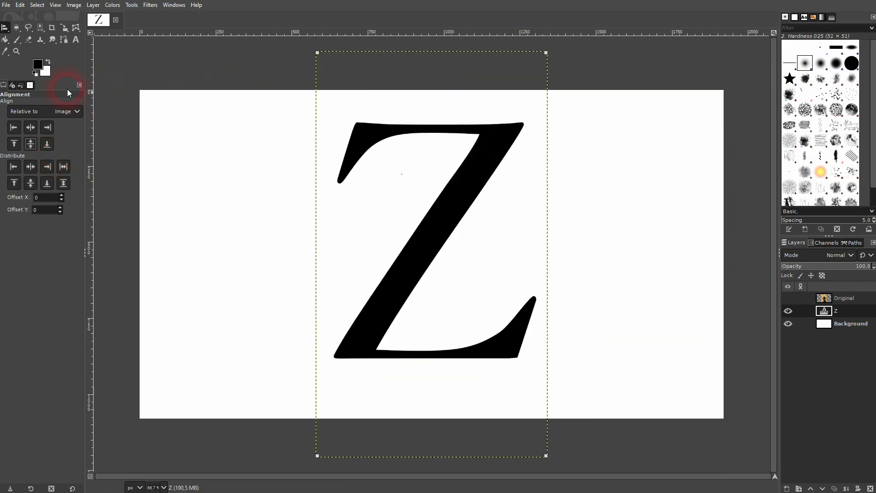
{"action": "left_click", "coordinate": [3, 29]}
{"action": "left_click", "coordinate": [40, 30]}
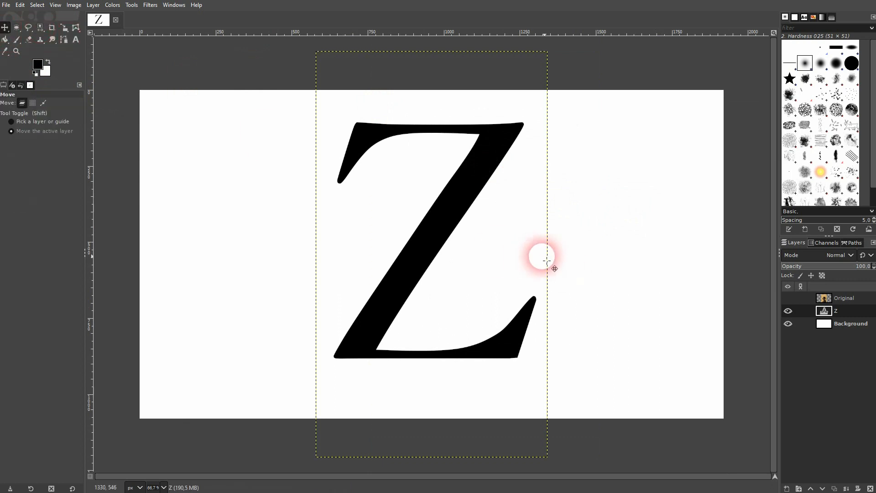
{"action": "left_click", "coordinate": [851, 322]}
{"action": "left_click", "coordinate": [842, 300]}
{"action": "left_click", "coordinate": [788, 299]}
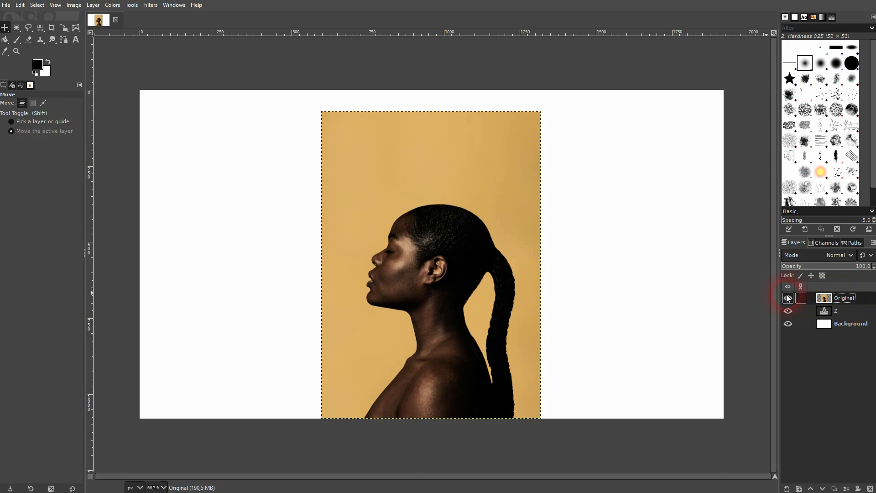
{"action": "left_click_drag", "start_coordinate": [826, 267], "coordinate": [824, 274]}
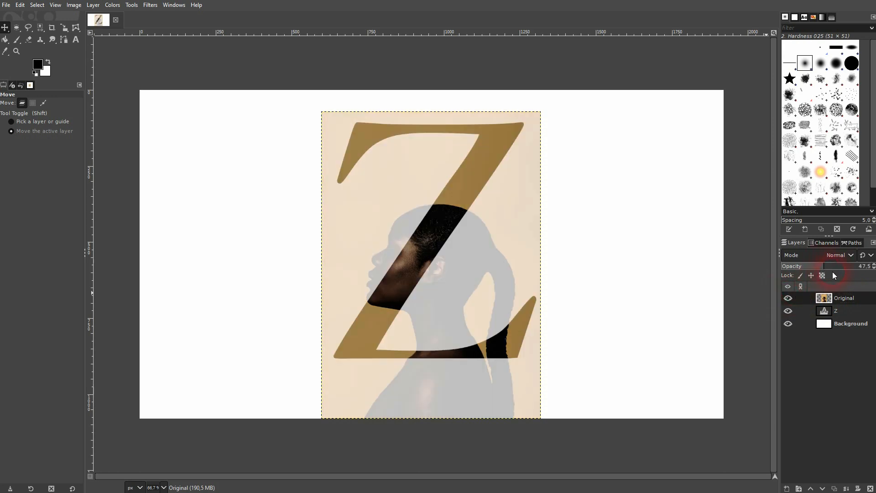
- Move the semi-transparent photo so the Z's diagonal crosses behind the ear and down the neck
{"action": "left_click_drag", "start_coordinate": [479, 278], "coordinate": [476, 228]}
{"action": "scroll", "coordinate": [450, 254], "scroll_direction": "up", "scroll_amount": 1}
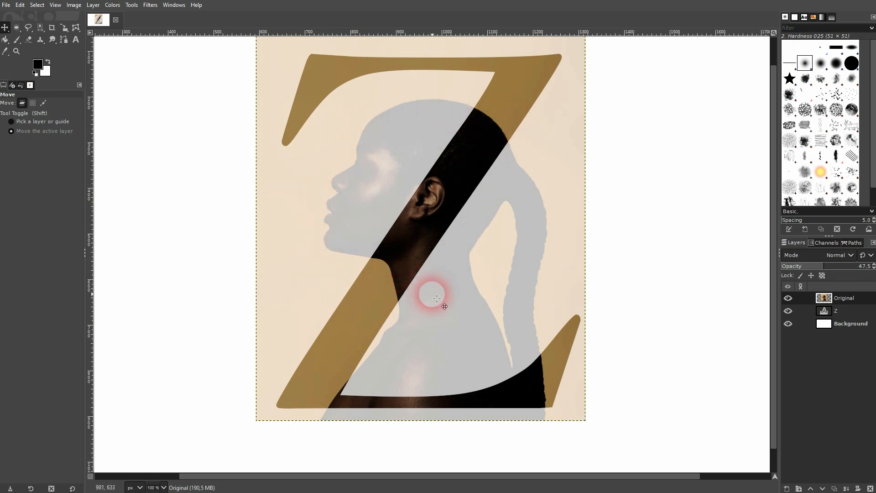
{"action": "left_click_drag", "start_coordinate": [451, 309], "coordinate": [434, 302]}
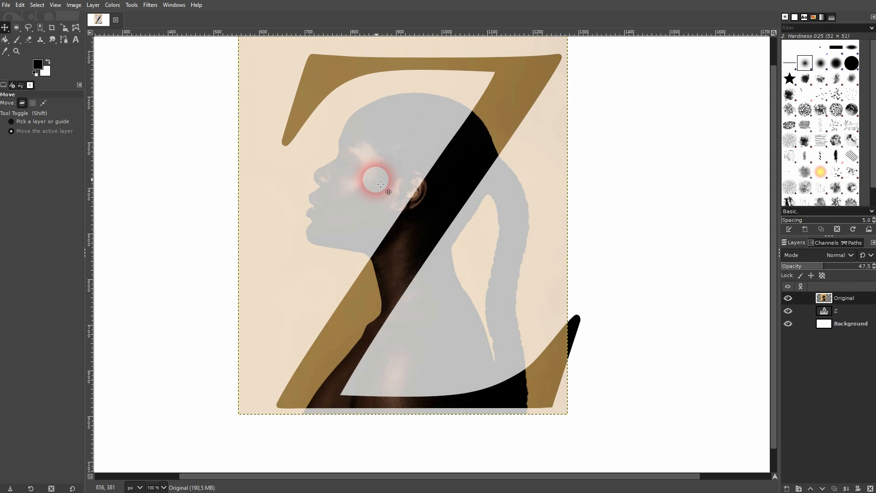
{"action": "mouse_move", "coordinate": [382, 170]}
{"action": "left_mouse_down"}
{"action": "mouse_move", "coordinate": [391, 156]}
{"action": "mouse_move", "coordinate": [397, 172]}
{"action": "mouse_move", "coordinate": [382, 176]}
{"action": "left_mouse_up"}
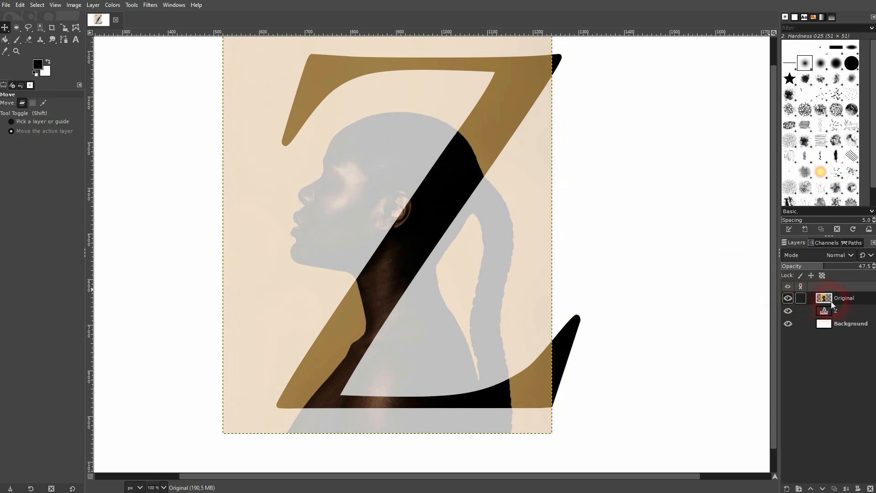
- Restore the Original layer's opacity to 100, duplicate the layer and hide the copy
{"action": "left_click", "coordinate": [835, 255]}
{"action": "left_click", "coordinate": [828, 271]}
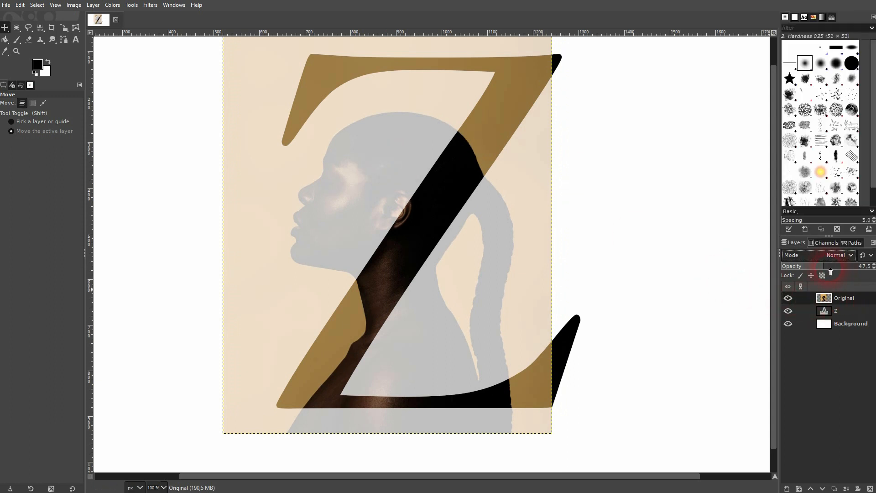
{"action": "left_click_drag", "start_coordinate": [826, 268], "coordinate": [874, 269]}
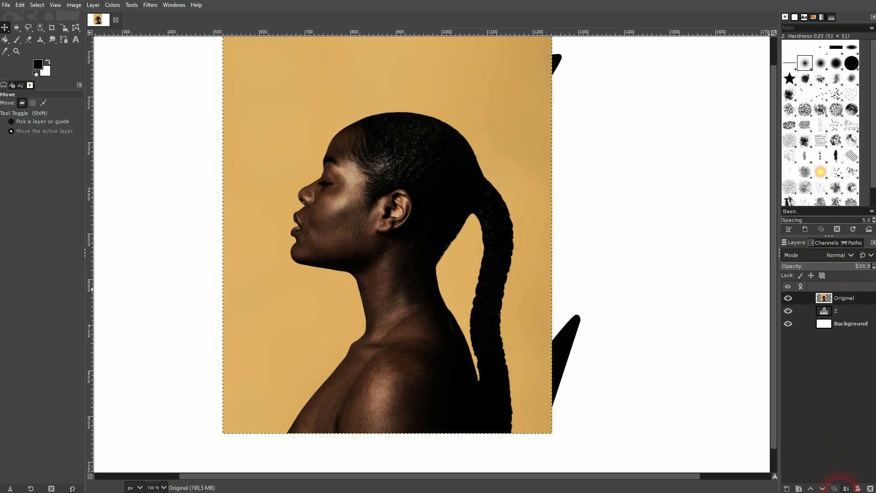
{"action": "left_click", "coordinate": [835, 489]}
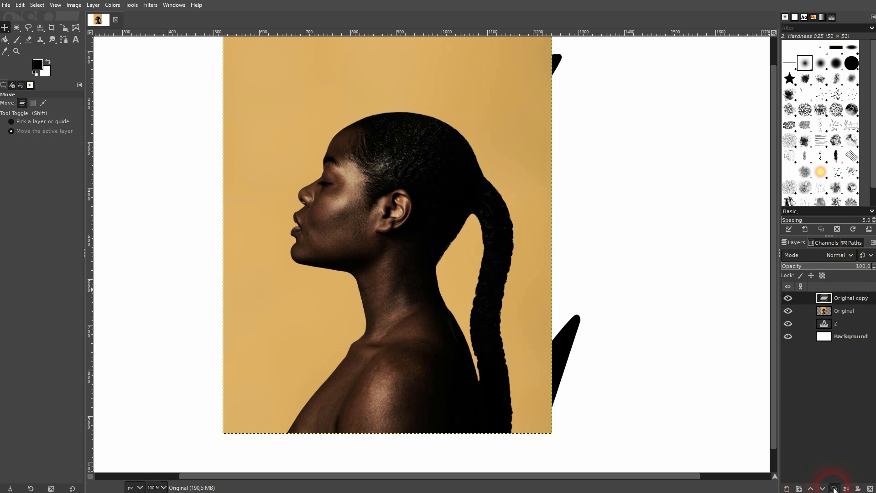
{"action": "left_click", "coordinate": [850, 311]}
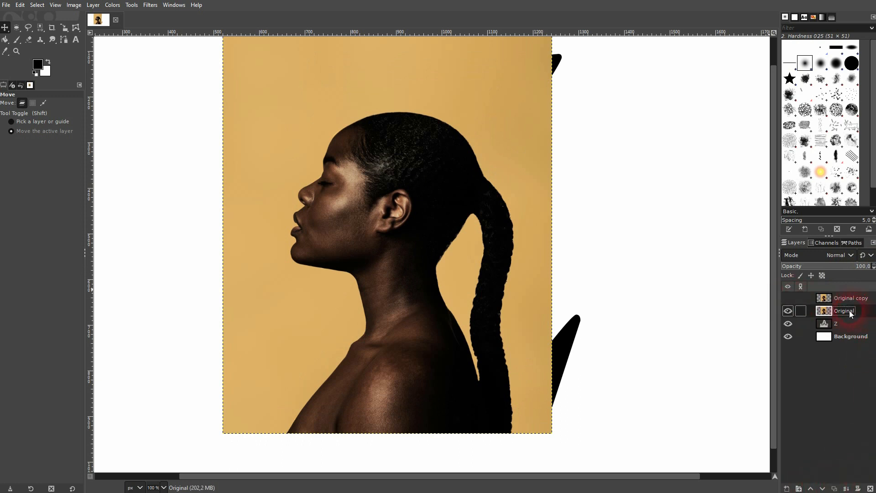
- Mask the Original layer with a selection made from the Z layer's alpha, and clear the selection
{"action": "right_click", "coordinate": [836, 323]}
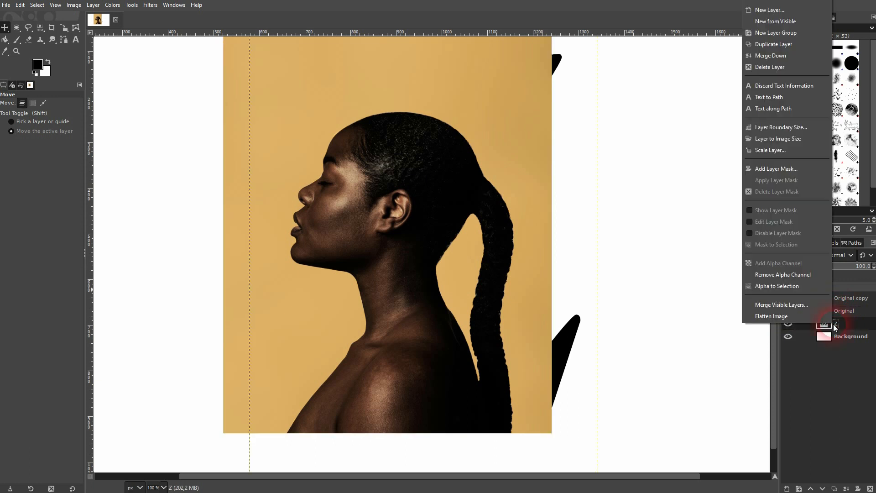
{"action": "left_click", "coordinate": [774, 286]}
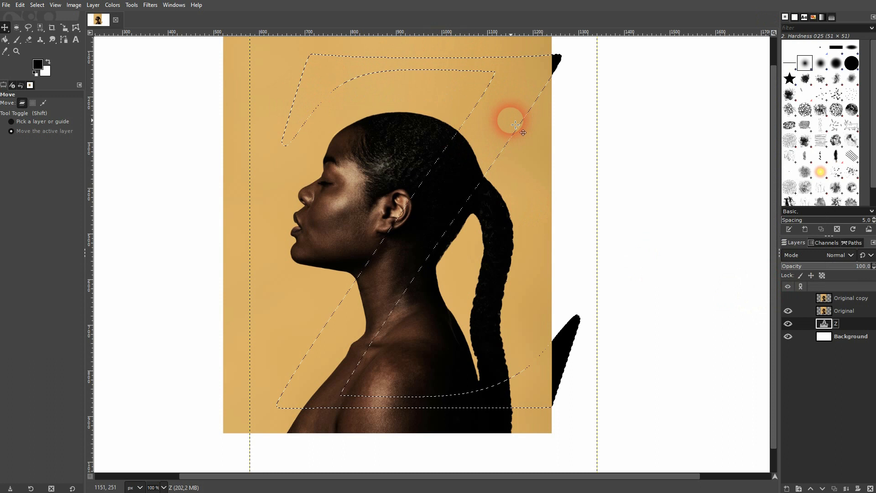
{"action": "left_click", "coordinate": [843, 311]}
{"action": "right_click", "coordinate": [842, 311]}
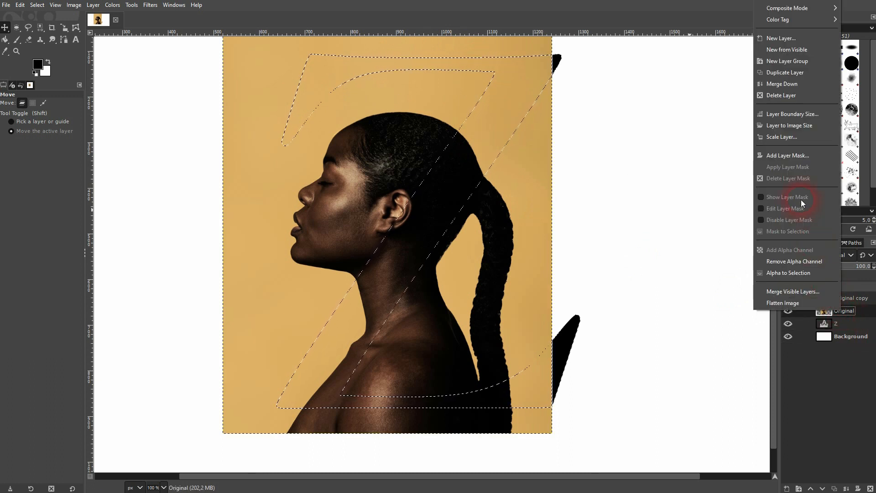
{"action": "left_click", "coordinate": [782, 160]}
{"action": "left_click", "coordinate": [753, 170]}
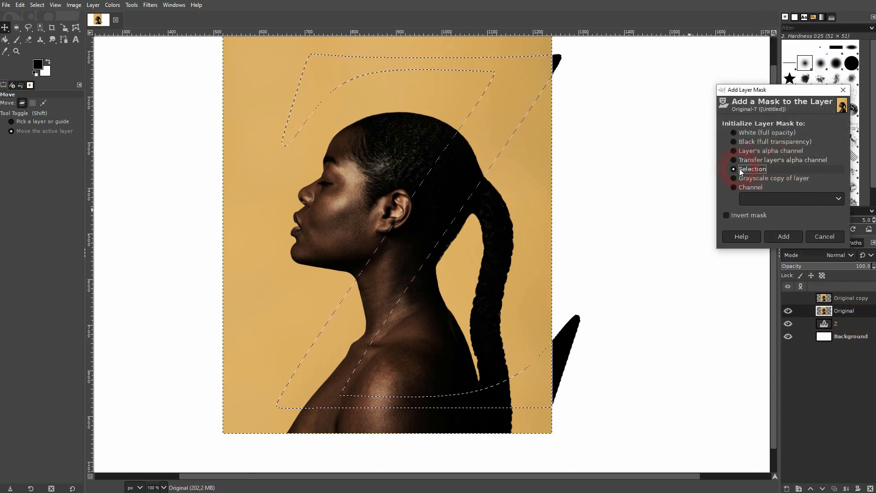
{"action": "left_click", "coordinate": [779, 238]}
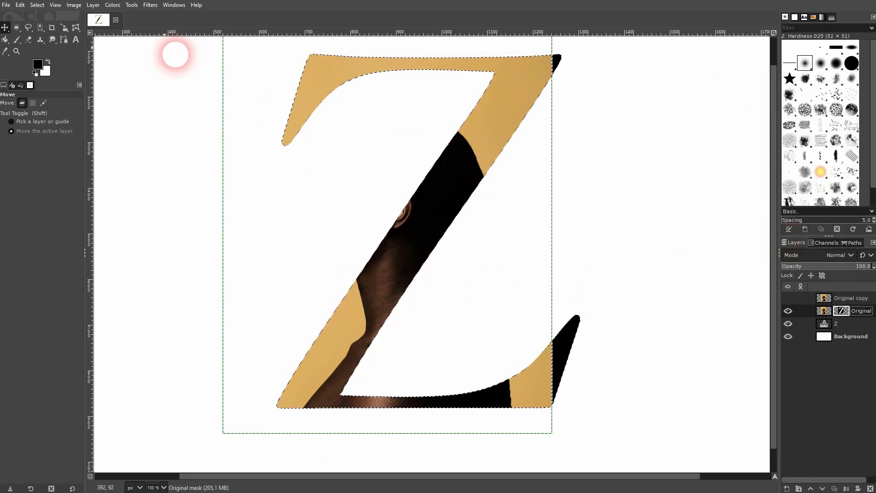
{"action": "left_click", "coordinate": [35, 5]}
{"action": "left_click", "coordinate": [47, 30]}
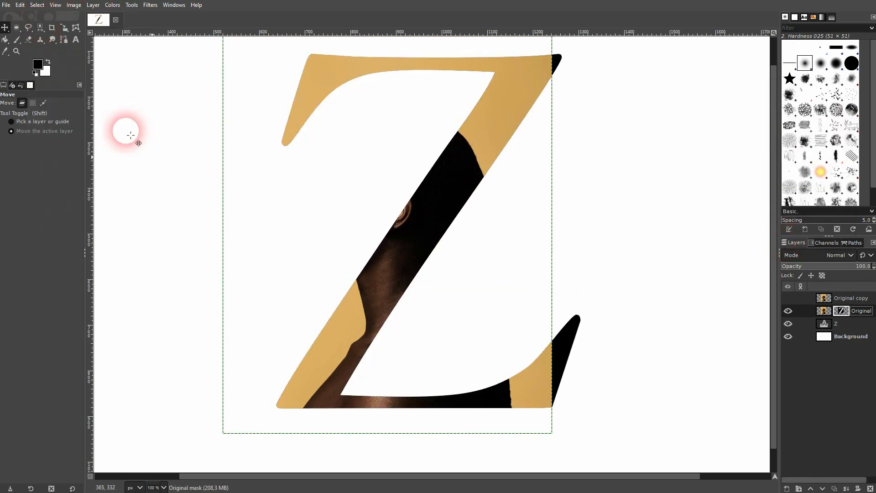
- Make the Original copy layer visible and lower its opacity to 51
{"action": "left_click", "coordinate": [788, 298]}
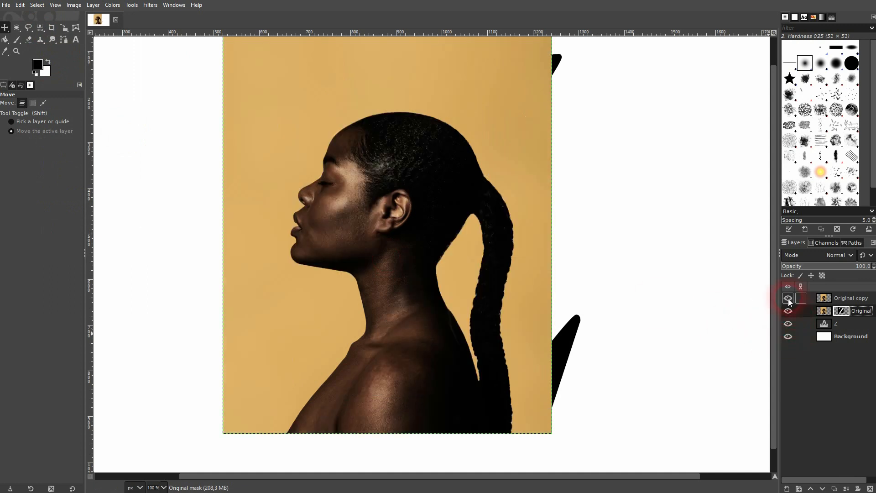
{"action": "left_click", "coordinate": [788, 299]}
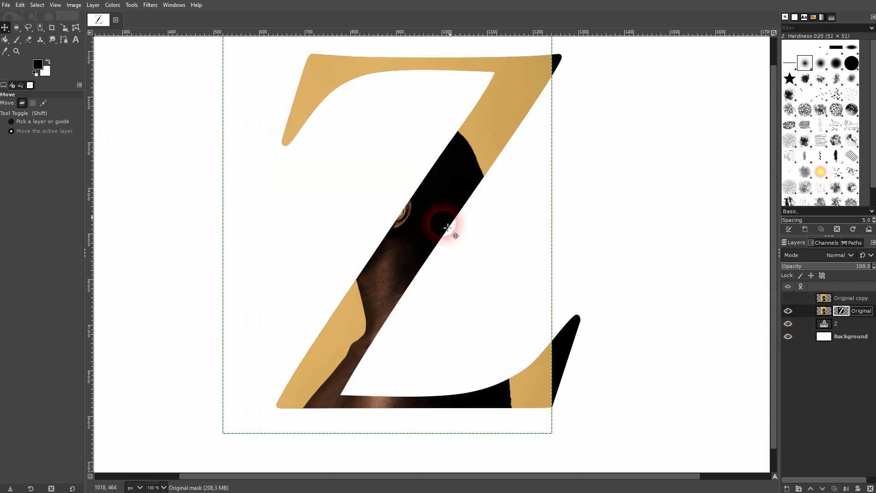
{"action": "left_click", "coordinate": [788, 298]}
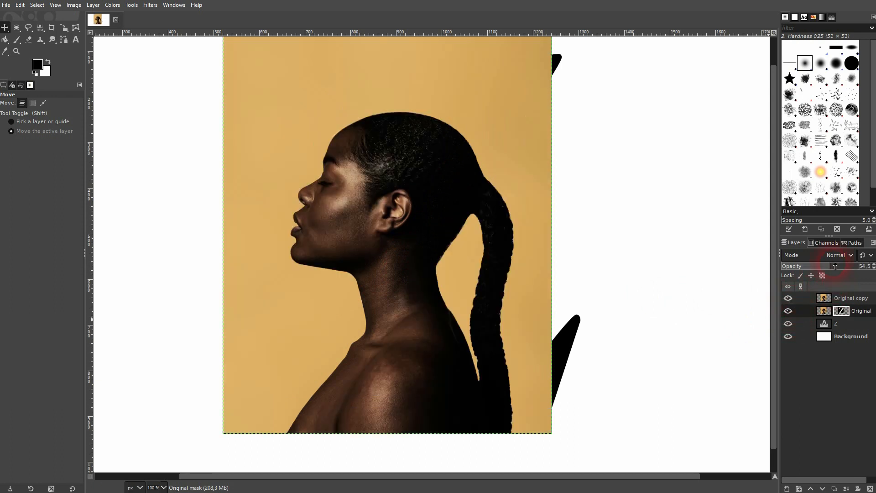
{"action": "left_click", "coordinate": [844, 299]}
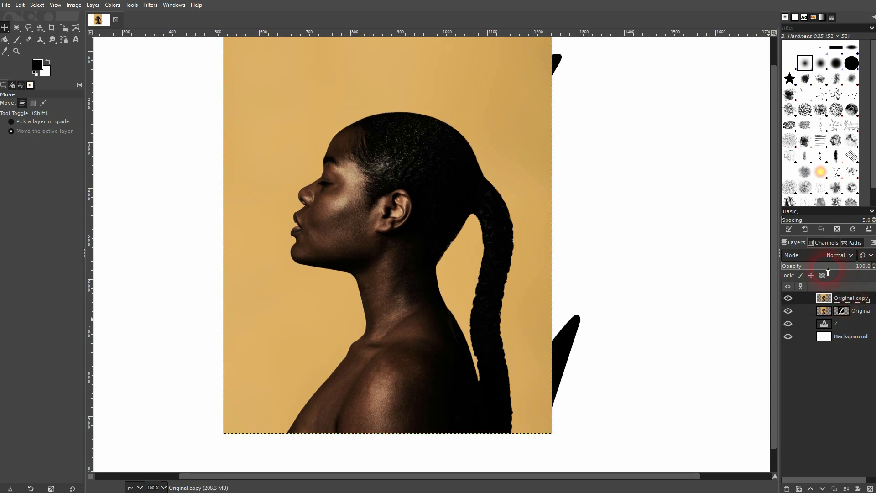
{"action": "left_click", "coordinate": [825, 270]}
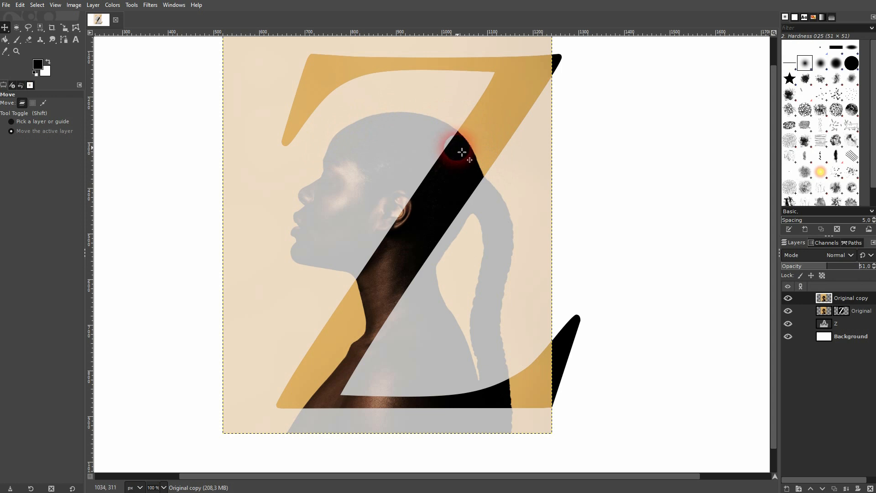
- Start a path where the throat meets the Z's diagonal and trace it along the jaw and around the chin
{"action": "left_click", "coordinate": [64, 39]}
{"action": "scroll", "coordinate": [353, 264], "scroll_direction": "up", "scroll_amount": 6}
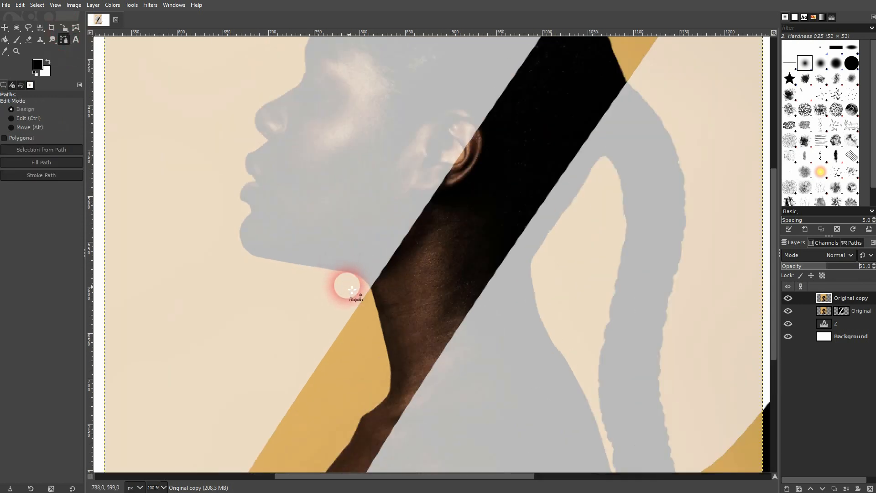
{"action": "left_click", "coordinate": [396, 259]}
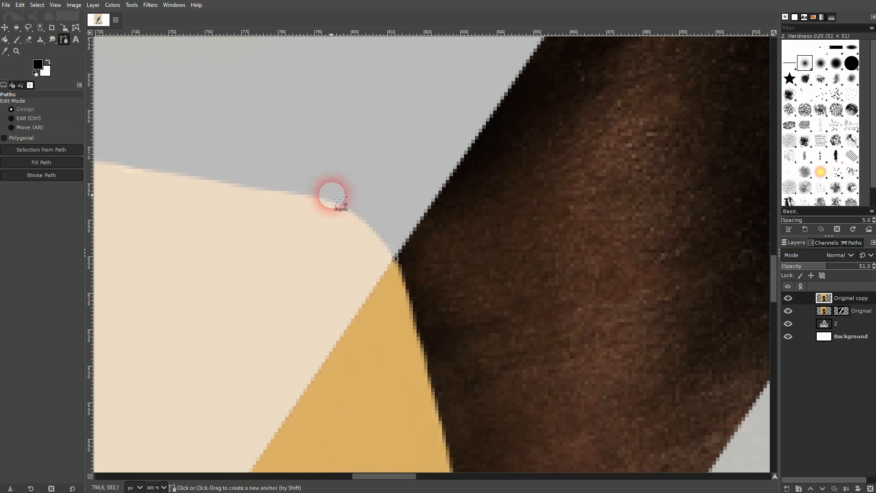
{"action": "left_click", "coordinate": [319, 196]}
{"action": "left_click_drag", "start_coordinate": [261, 164], "coordinate": [606, 262]}
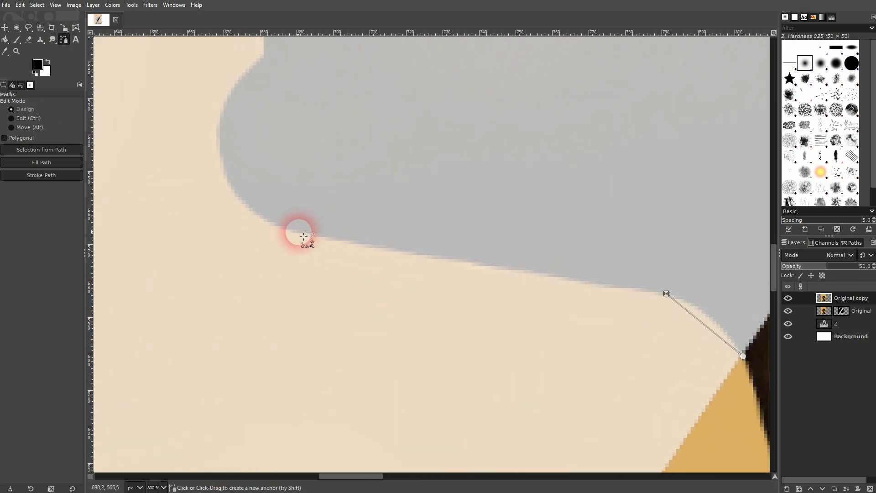
{"action": "left_click", "coordinate": [280, 229]}
{"action": "left_click", "coordinate": [218, 136]}
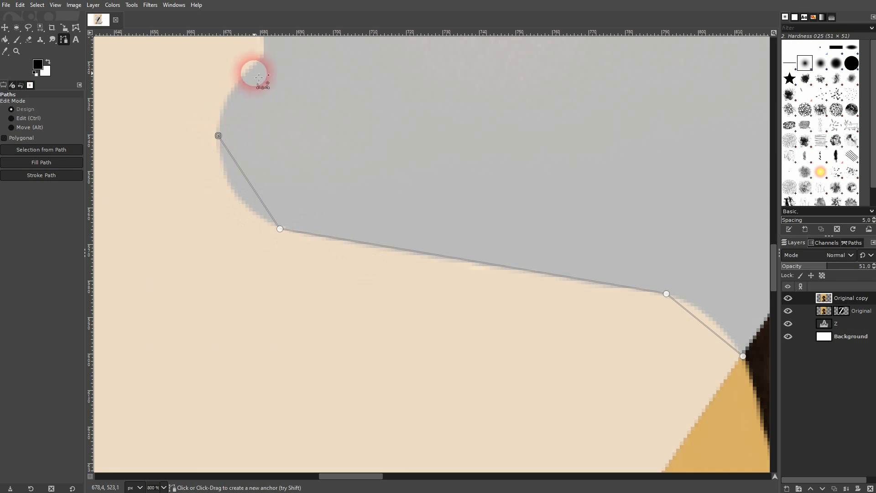
{"action": "left_click", "coordinate": [265, 57]}
- Continue the path with anchors along the lower lip, mouth opening and upper lip
{"action": "left_click_drag", "start_coordinate": [316, 61], "coordinate": [366, 292]}
{"action": "left_click", "coordinate": [311, 257]}
{"action": "left_click", "coordinate": [273, 231]}
{"action": "left_click", "coordinate": [282, 187]}
{"action": "left_click", "coordinate": [309, 161]}
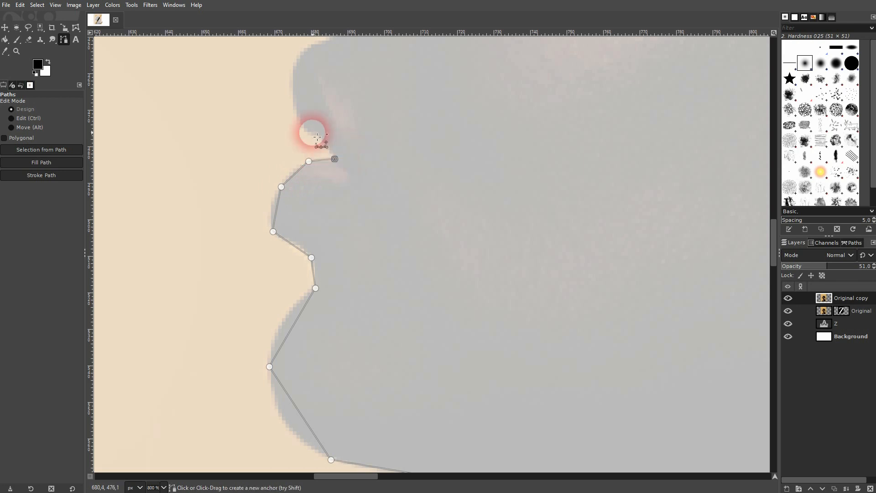
{"action": "left_click", "coordinate": [300, 123]}
{"action": "left_click_drag", "start_coordinate": [322, 108], "coordinate": [372, 278]}
{"action": "left_click", "coordinate": [350, 246]}
{"action": "left_click", "coordinate": [379, 224]}
- Extend the path from the base of the nose around its tip and up to the bridge
{"action": "left_click", "coordinate": [438, 177]}
{"action": "left_click", "coordinate": [390, 129]}
{"action": "left_click", "coordinate": [388, 73]}
{"action": "left_click_drag", "start_coordinate": [489, 102], "coordinate": [326, 323]}
{"action": "left_click", "coordinate": [278, 245]}
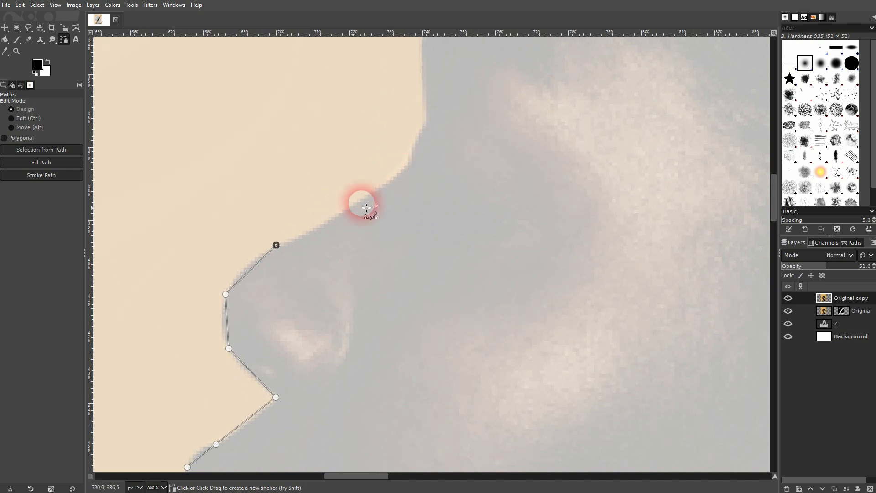
{"action": "left_click", "coordinate": [300, 236]}
{"action": "left_click", "coordinate": [409, 167]}
{"action": "left_click", "coordinate": [423, 125]}
- Trace the path over the brow and up the forehead to the hairline
{"action": "scroll", "coordinate": [443, 215], "scroll_direction": "up", "scroll_amount": 5}
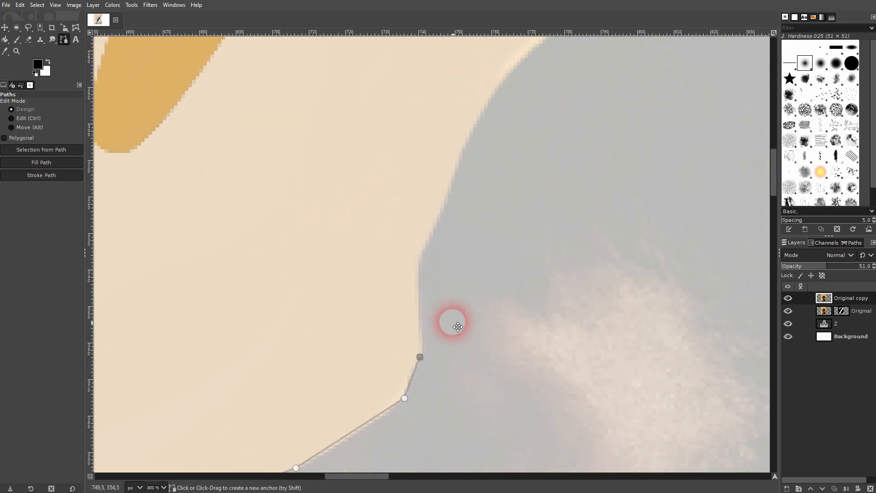
{"action": "left_click", "coordinate": [419, 258]}
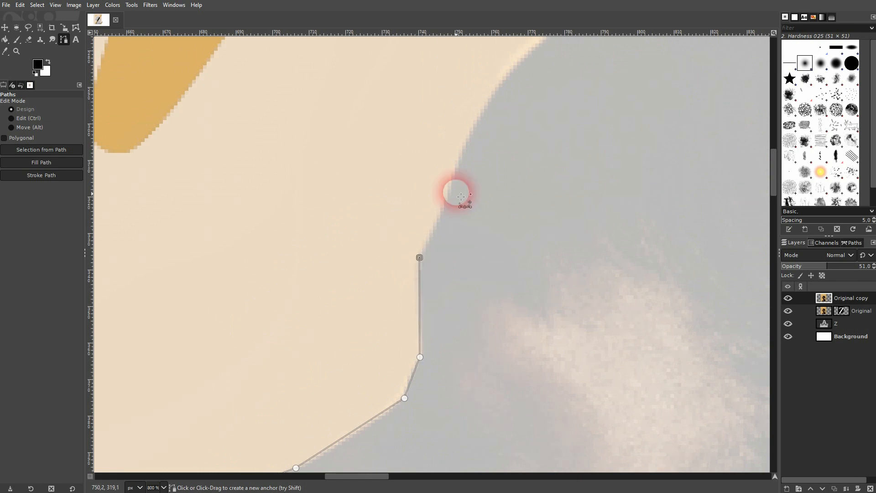
{"action": "left_click", "coordinate": [450, 177]}
{"action": "scroll", "coordinate": [497, 163], "scroll_direction": "up", "scroll_amount": 4}
{"action": "scroll", "coordinate": [497, 163], "scroll_direction": "right", "scroll_amount": 2}
{"action": "left_click", "coordinate": [428, 228]}
{"action": "left_click", "coordinate": [574, 131]}
- Trace the path over the crown of the head to where it meets the edge of the Z's diagonal
{"action": "scroll", "coordinate": [597, 131], "scroll_direction": "up", "scroll_amount": 3}
{"action": "scroll", "coordinate": [597, 131], "scroll_direction": "right", "scroll_amount": 8}
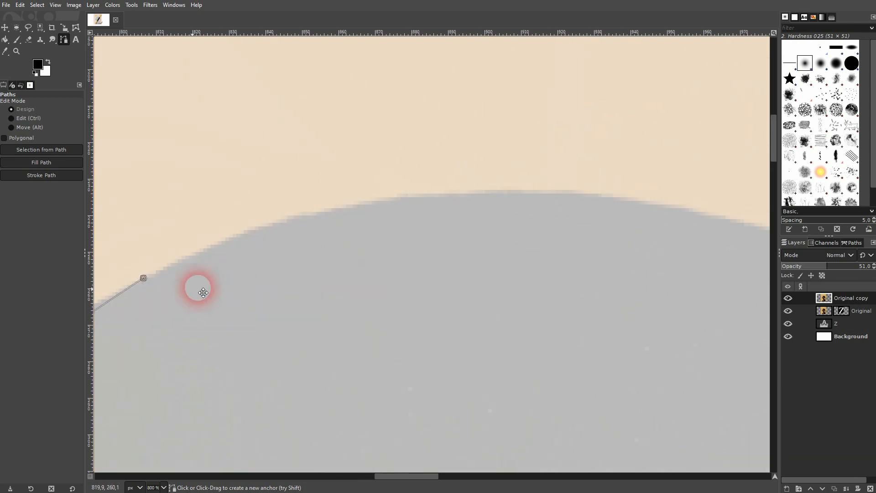
{"action": "left_click", "coordinate": [327, 209]}
{"action": "left_click", "coordinate": [524, 194]}
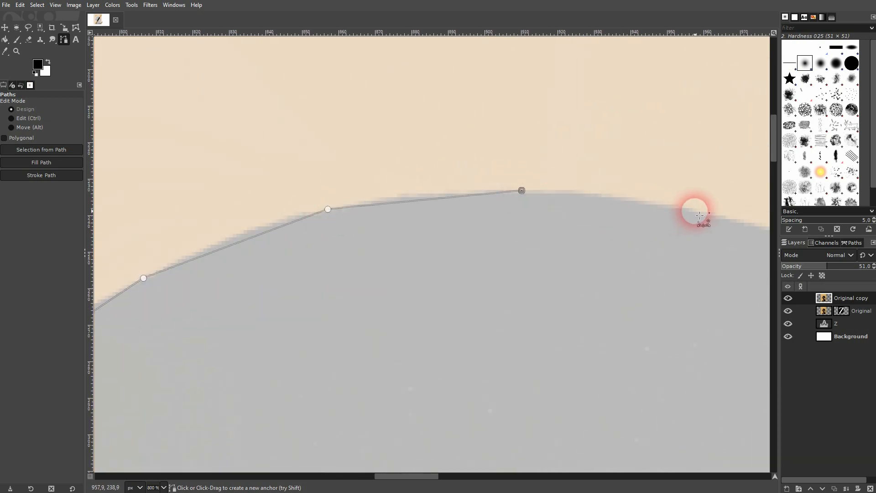
{"action": "left_click", "coordinate": [730, 218]}
{"action": "scroll", "coordinate": [137, 208], "scroll_direction": "right", "scroll_amount": 10}
{"action": "scroll", "coordinate": [138, 208], "scroll_direction": "down", "scroll_amount": 1}
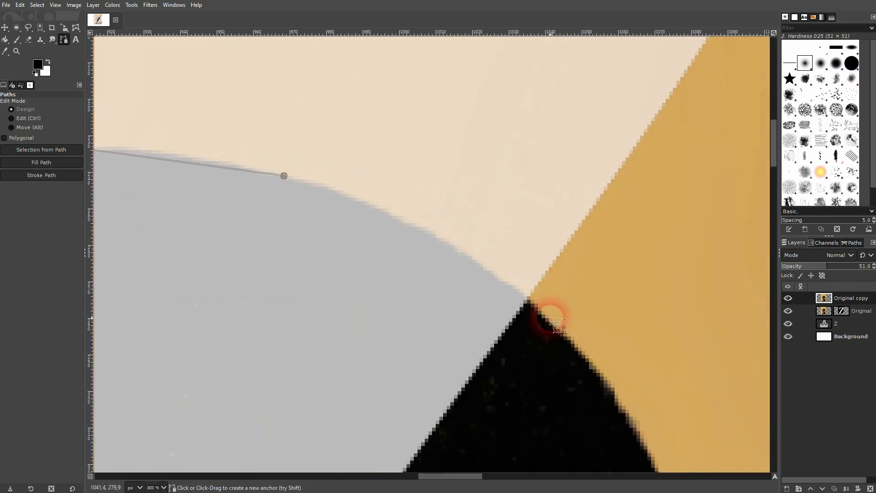
{"action": "left_click", "coordinate": [527, 297]}
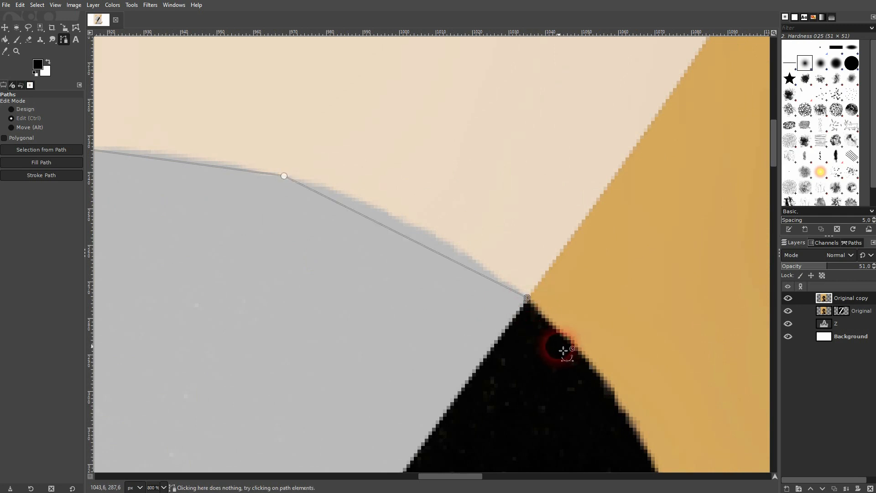
- Run the path loosely down inside the Z's diagonal to the lower edge of the letter's base
{"action": "scroll", "coordinate": [559, 347], "scroll_direction": "down", "scroll_amount": 5}
{"action": "left_click_drag", "start_coordinate": [571, 369], "coordinate": [477, 209]}
{"action": "left_click", "coordinate": [450, 280]}
{"action": "left_click", "coordinate": [346, 427]}
{"action": "left_click_drag", "start_coordinate": [350, 431], "coordinate": [395, 216]}
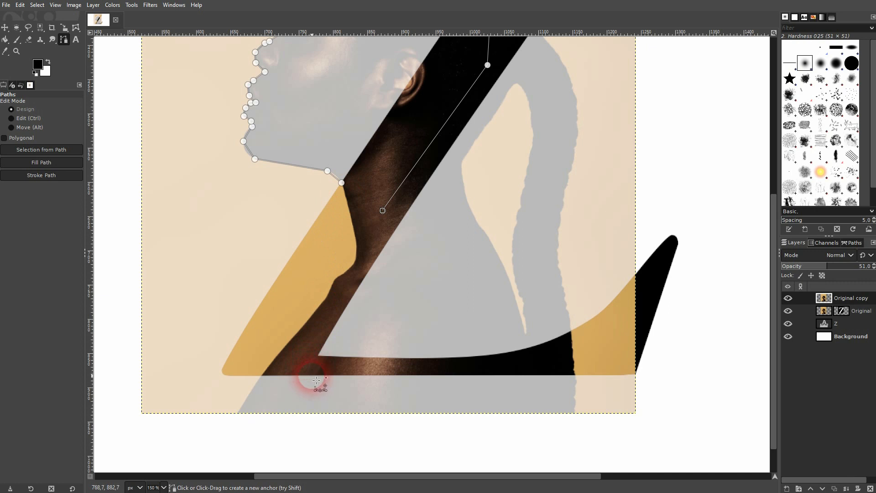
{"action": "left_click", "coordinate": [316, 380]}
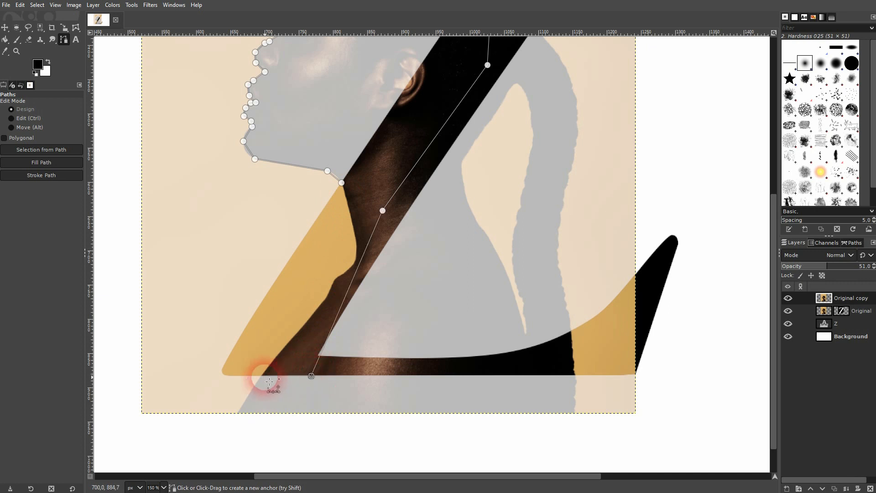
- Continue the path from the Z's base edge up along the shoulder outline, keeping the anchors on the skin's edge
{"action": "scroll", "coordinate": [257, 378], "scroll_direction": "up", "scroll_amount": 6, "text": "ctrl"}
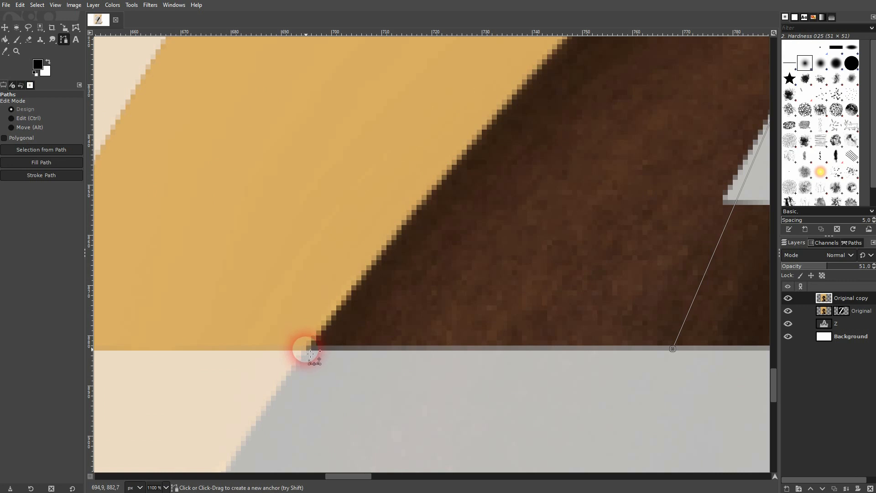
{"action": "left_click", "coordinate": [306, 349]}
{"action": "left_click_drag", "start_coordinate": [479, 153], "coordinate": [401, 298]}
{"action": "left_click", "coordinate": [397, 277]}
{"action": "left_click", "coordinate": [558, 87]}
{"action": "left_click_drag", "start_coordinate": [612, 75], "coordinate": [419, 308]}
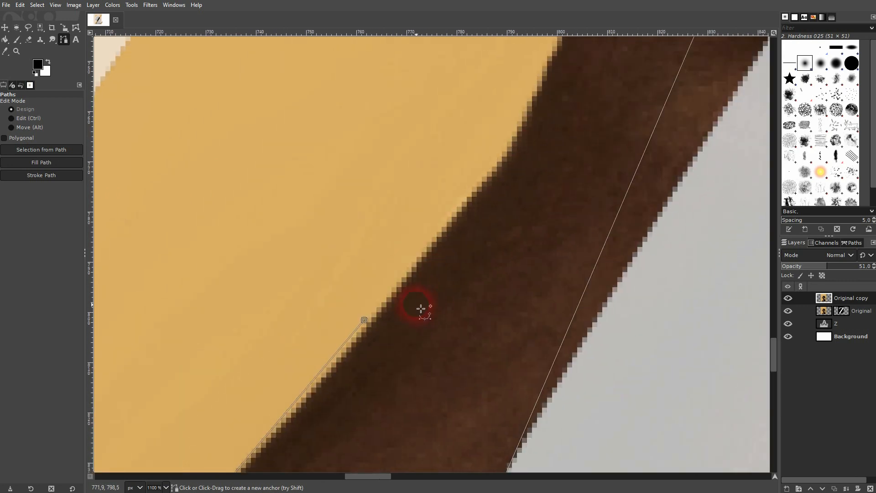
{"action": "left_click_drag", "start_coordinate": [364, 320], "coordinate": [366, 324]}
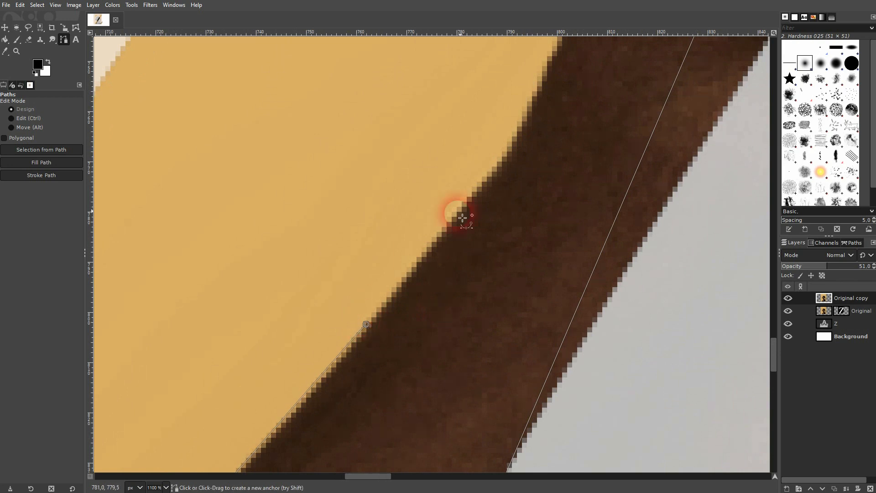
{"action": "left_click", "coordinate": [492, 169]}
- Trace the path up the front of the neck inside the Z, almost to the starting anchor
{"action": "left_click_drag", "start_coordinate": [561, 112], "coordinate": [436, 356]}
{"action": "left_click", "coordinate": [413, 332]}
{"action": "left_click", "coordinate": [445, 260]}
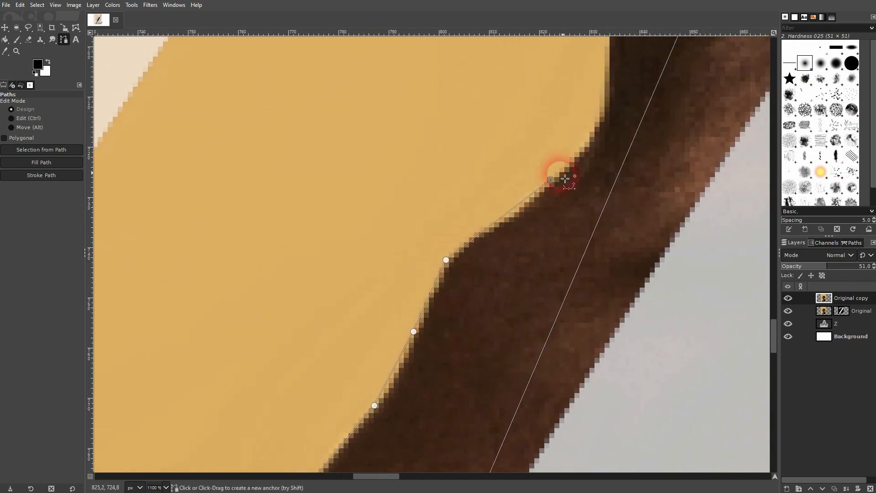
{"action": "scroll", "coordinate": [593, 279], "scroll_direction": "up", "scroll_amount": 5}
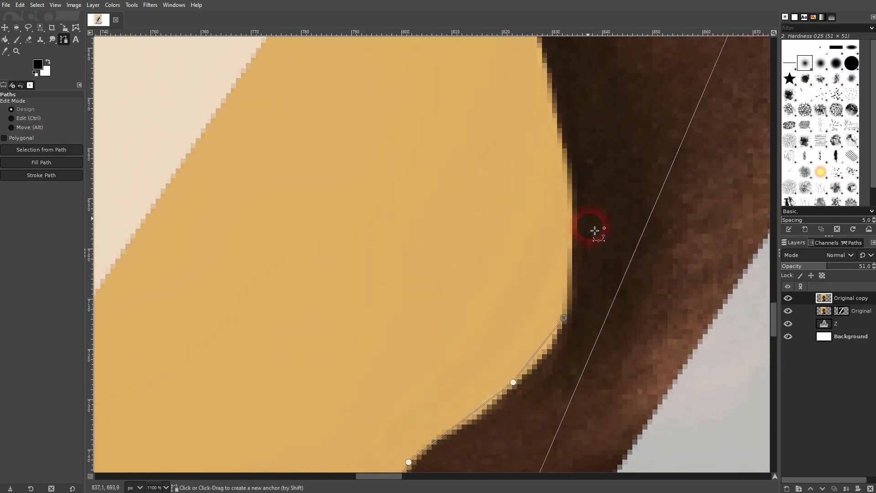
{"action": "left_click", "coordinate": [567, 168]}
{"action": "scroll", "coordinate": [593, 286], "scroll_direction": "up", "scroll_amount": 5}
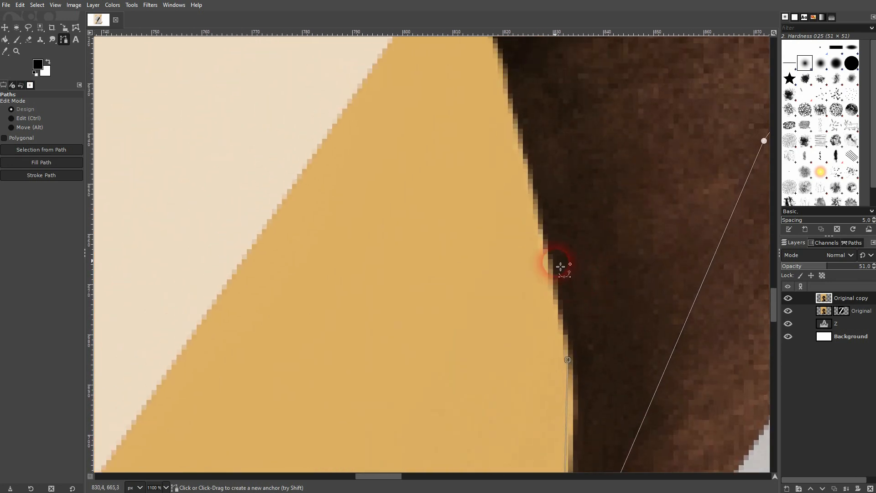
{"action": "left_click", "coordinate": [543, 245]}
{"action": "left_click_drag", "start_coordinate": [530, 114], "coordinate": [510, 285]}
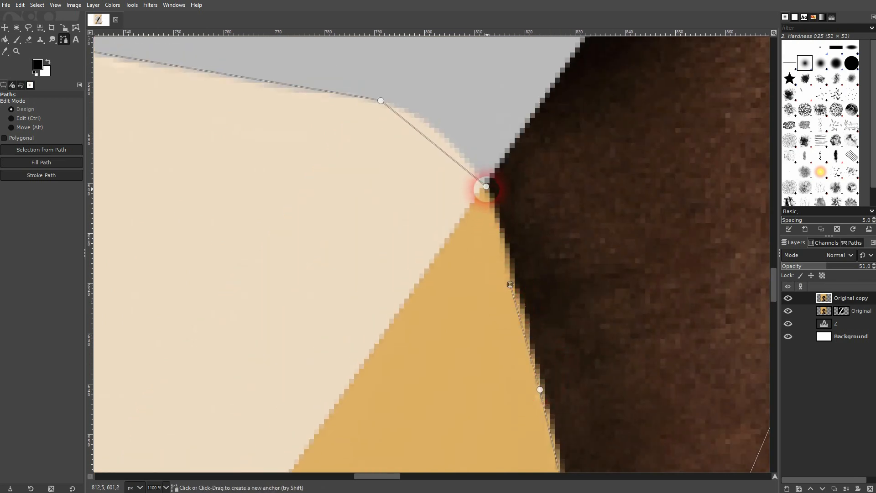
- Close the path at its starting anchor and curve the first segment to follow the throat below the jaw
{"action": "key", "text": "ctrl"}
{"action": "left_click", "coordinate": [6, 114]}
{"action": "key", "text": "ctrl"}
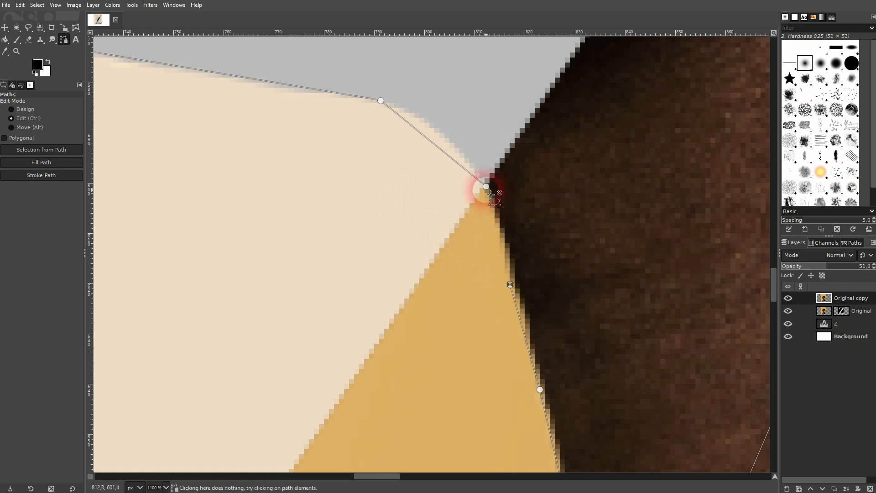
{"action": "left_click_drag", "start_coordinate": [486, 186], "coordinate": [480, 155]}
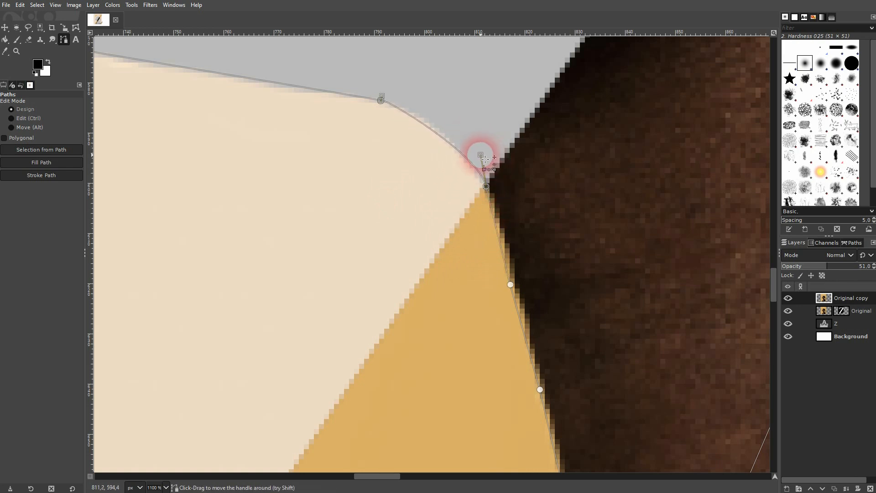
{"action": "left_click_drag", "start_coordinate": [383, 95], "coordinate": [410, 107]}
- Bend the path segments around the chin and up to the lower lip to match the profile
{"action": "left_click_drag", "start_coordinate": [289, 123], "coordinate": [511, 290]}
{"action": "left_click_drag", "start_coordinate": [266, 176], "coordinate": [661, 234]}
{"action": "left_click_drag", "start_coordinate": [365, 129], "coordinate": [399, 236]}
{"action": "left_click_drag", "start_coordinate": [414, 288], "coordinate": [372, 250]}
{"action": "left_click_drag", "start_coordinate": [354, 152], "coordinate": [368, 200]}
{"action": "left_click_drag", "start_coordinate": [431, 113], "coordinate": [402, 294]}
{"action": "left_click_drag", "start_coordinate": [374, 264], "coordinate": [358, 251]}
{"action": "left_click_drag", "start_coordinate": [324, 318], "coordinate": [338, 297]}
{"action": "left_click_drag", "start_coordinate": [378, 204], "coordinate": [362, 243]}
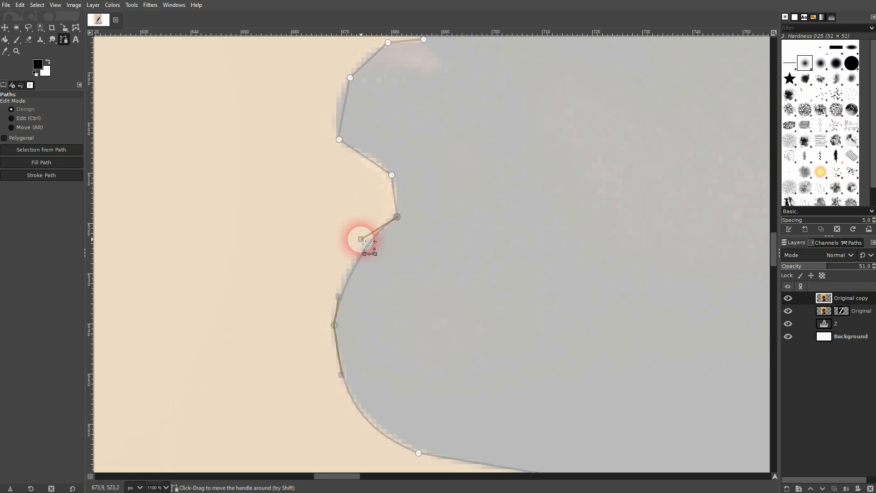
- Curve the path segments along the lower lip, mouth opening and upper lip to fit their contours
{"action": "left_click_drag", "start_coordinate": [395, 196], "coordinate": [403, 199]}
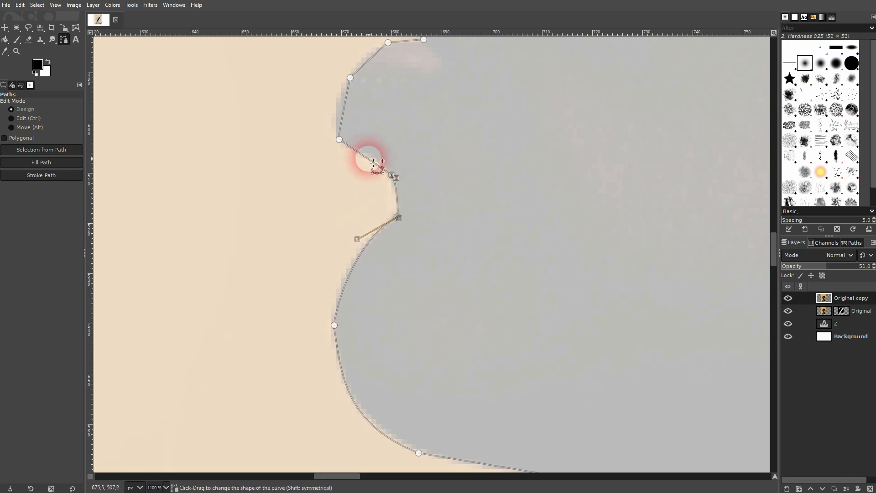
{"action": "left_click_drag", "start_coordinate": [344, 121], "coordinate": [339, 119]}
{"action": "scroll", "coordinate": [384, 99], "scroll_direction": "up", "scroll_amount": 3}
{"action": "left_click", "coordinate": [367, 205]}
{"action": "left_click_drag", "start_coordinate": [414, 171], "coordinate": [411, 163]}
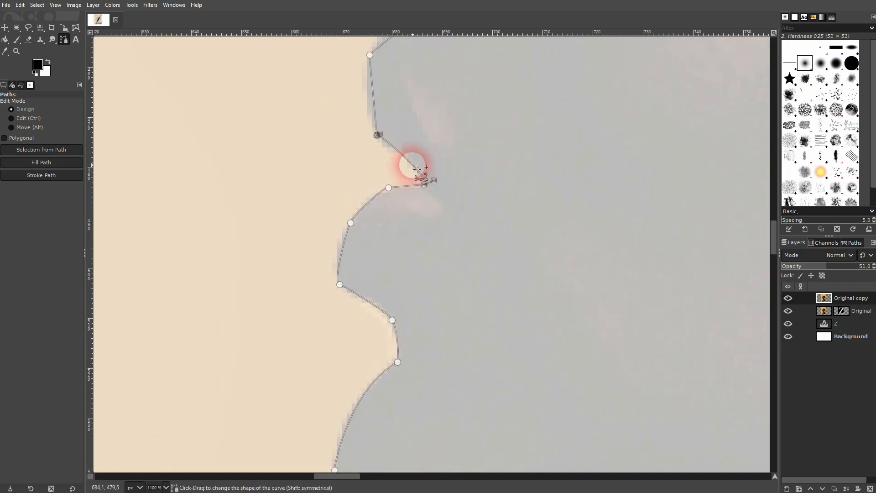
{"action": "scroll", "coordinate": [431, 103], "scroll_direction": "up", "scroll_amount": 2}
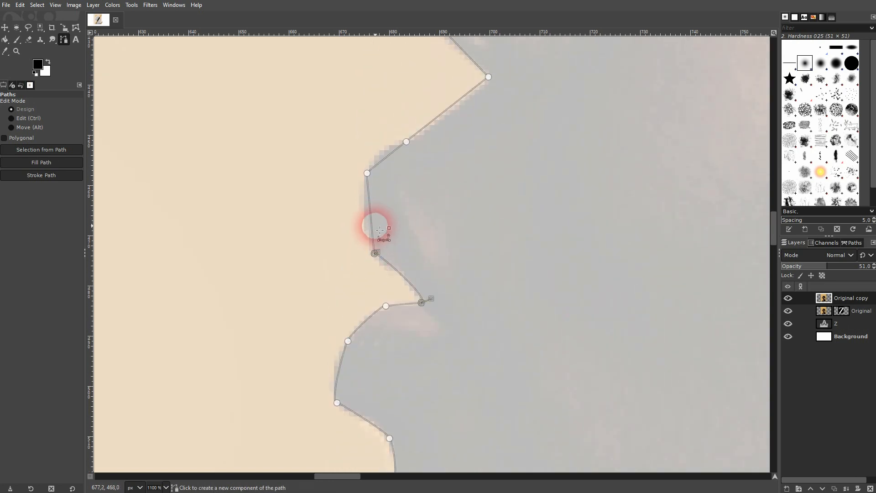
{"action": "left_click_drag", "start_coordinate": [372, 221], "coordinate": [369, 222]}
{"action": "left_click", "coordinate": [392, 159]}
- Curve the path segments from the upper lip to the nose base and around the nose tip
{"action": "scroll", "coordinate": [479, 182], "scroll_direction": "up", "scroll_amount": 2}
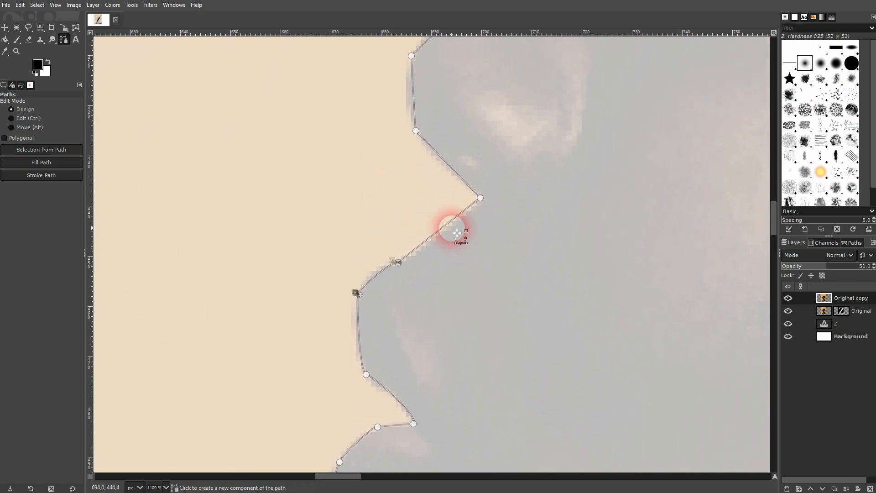
{"action": "left_click_drag", "start_coordinate": [452, 227], "coordinate": [451, 225]}
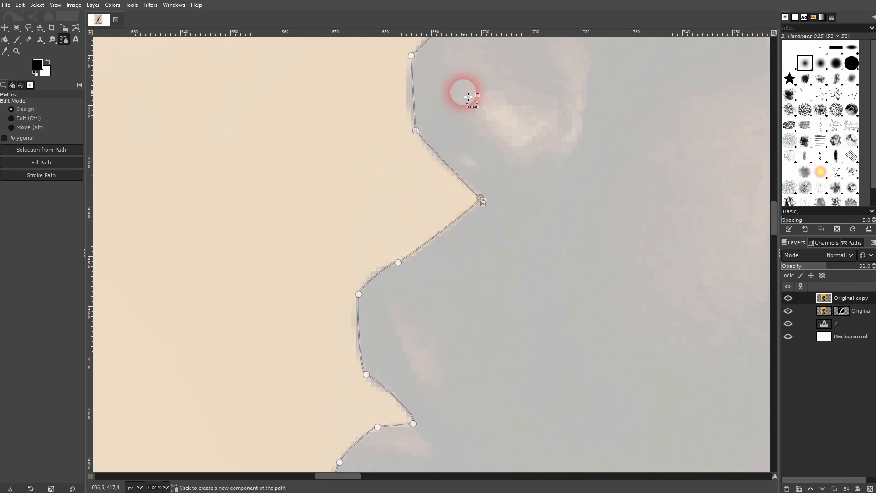
{"action": "scroll", "coordinate": [440, 249], "scroll_direction": "up", "scroll_amount": 3}
{"action": "left_click_drag", "start_coordinate": [440, 250], "coordinate": [404, 235]}
{"action": "left_click_drag", "start_coordinate": [442, 168], "coordinate": [436, 176]}
{"action": "scroll", "coordinate": [525, 183], "scroll_direction": "up", "scroll_amount": 5}
{"action": "scroll", "coordinate": [525, 183], "scroll_direction": "right", "scroll_amount": 5}
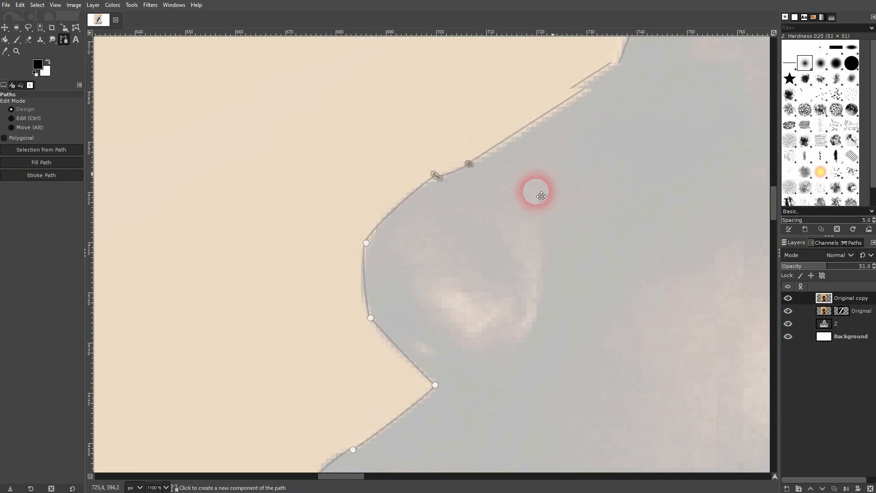
- Curve the path segments along the bridge of the nose and up the forehead to fit the face profile
{"action": "left_click_drag", "start_coordinate": [375, 286], "coordinate": [372, 283]}
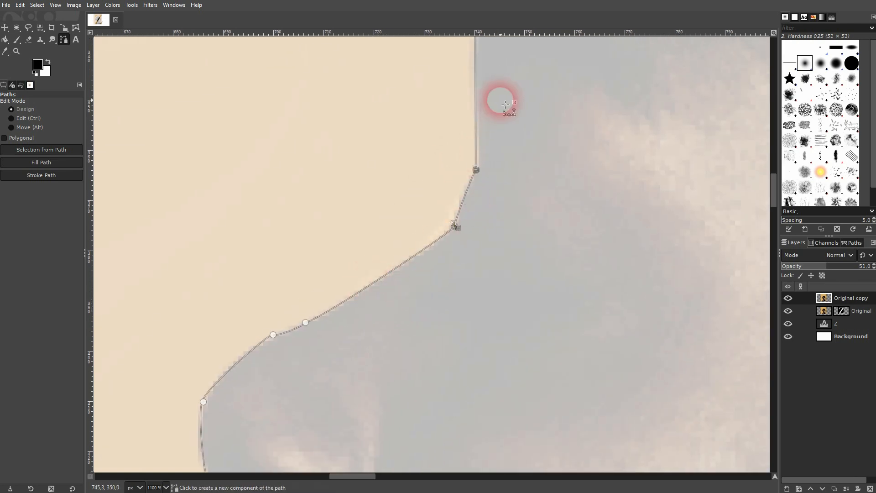
{"action": "scroll", "coordinate": [506, 192], "scroll_direction": "up", "scroll_amount": 4}
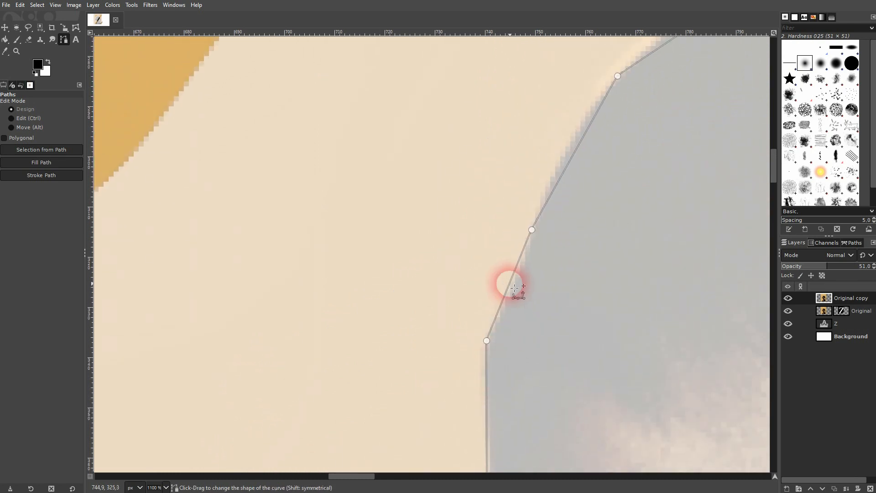
{"action": "left_click_drag", "start_coordinate": [572, 171], "coordinate": [566, 168]}
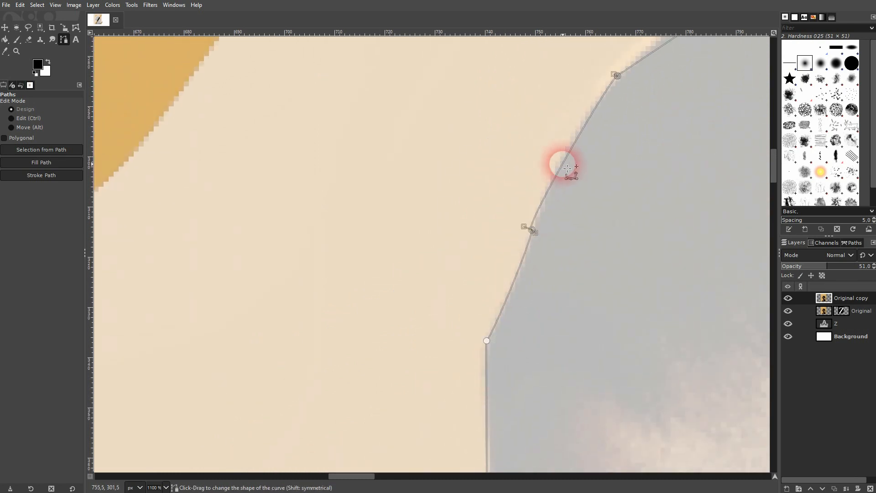
{"action": "left_click_drag", "start_coordinate": [664, 116], "coordinate": [451, 319]}
{"action": "left_click_drag", "start_coordinate": [503, 214], "coordinate": [504, 211]}
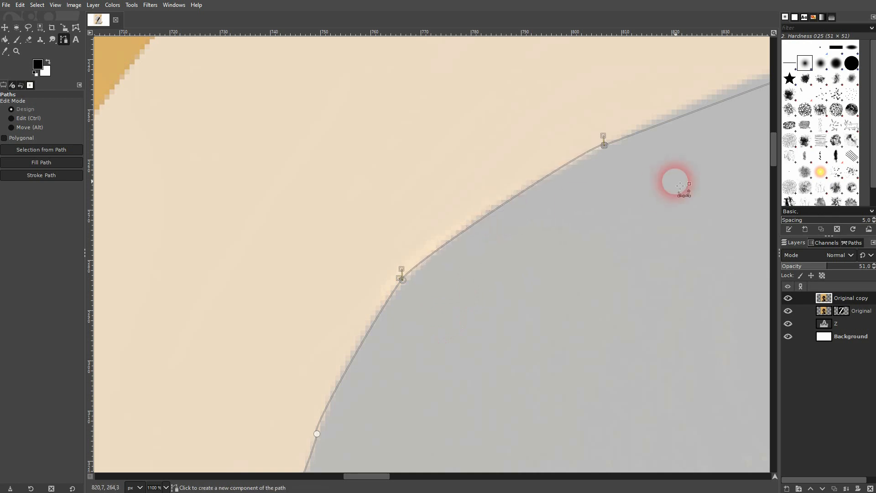
- Bend the path segments over the hairline and crown to the back of the head, where it meets the Z's diagonal
{"action": "left_click_drag", "start_coordinate": [673, 181], "coordinate": [323, 319]}
{"action": "left_click_drag", "start_coordinate": [388, 241], "coordinate": [387, 231]}
{"action": "left_click_drag", "start_coordinate": [685, 234], "coordinate": [354, 263]}
{"action": "left_click_drag", "start_coordinate": [282, 202], "coordinate": [282, 200]}
{"action": "left_click_drag", "start_coordinate": [609, 210], "coordinate": [613, 206]}
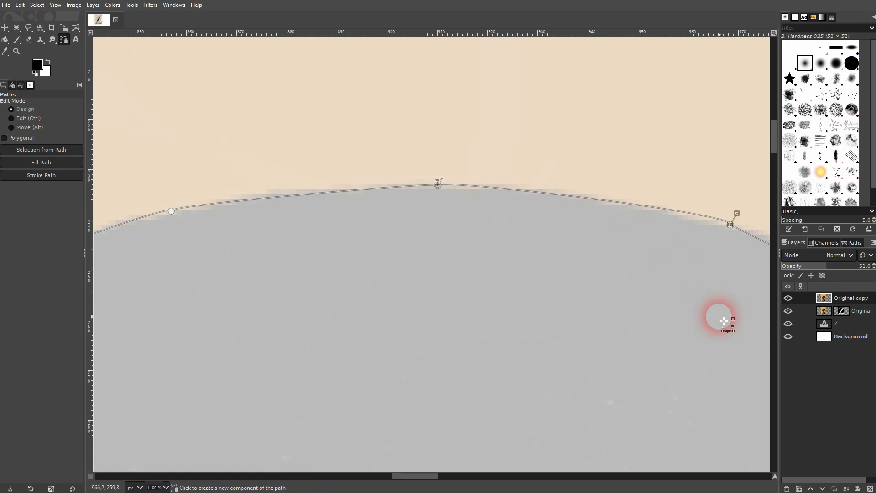
{"action": "left_click_drag", "start_coordinate": [720, 317], "coordinate": [344, 237]}
{"action": "left_click_drag", "start_coordinate": [497, 213], "coordinate": [527, 208]}
- Adjust the path segments from the base of the Z up along the chest to the lower neck to follow the skin edge
{"action": "scroll", "coordinate": [670, 376], "scroll_direction": "down", "scroll_amount": 10, "text": "ctrl"}
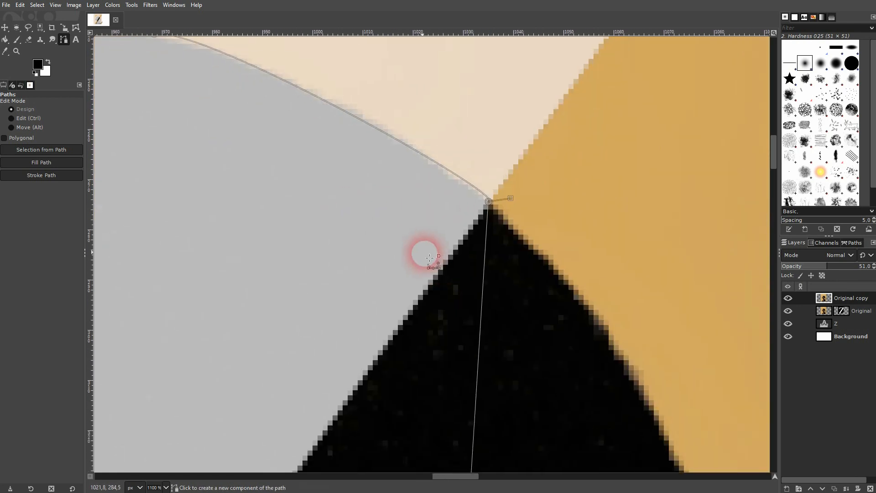
{"action": "scroll", "coordinate": [448, 333], "scroll_direction": "down", "scroll_amount": 5}
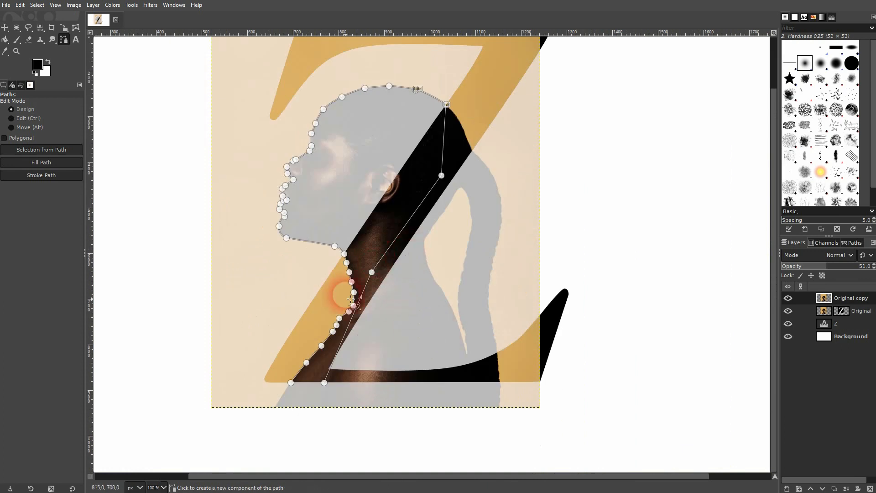
{"action": "scroll", "coordinate": [342, 293], "scroll_direction": "left", "scroll_amount": 3}
{"action": "scroll", "coordinate": [442, 396], "scroll_direction": "up", "scroll_amount": 1, "text": "ctrl"}
{"action": "scroll", "coordinate": [442, 396], "scroll_direction": "up", "scroll_amount": 15, "text": "ctrl"}
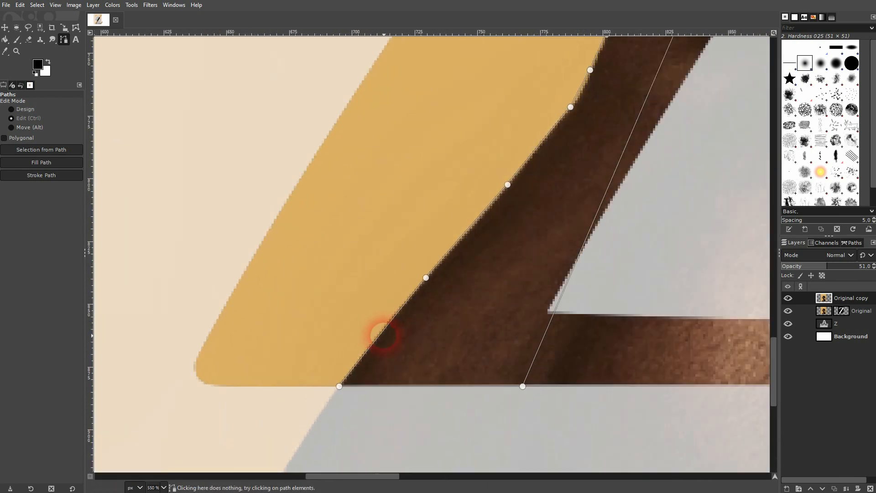
{"action": "scroll", "coordinate": [382, 332], "scroll_direction": "down", "scroll_amount": 4, "text": "ctrl"}
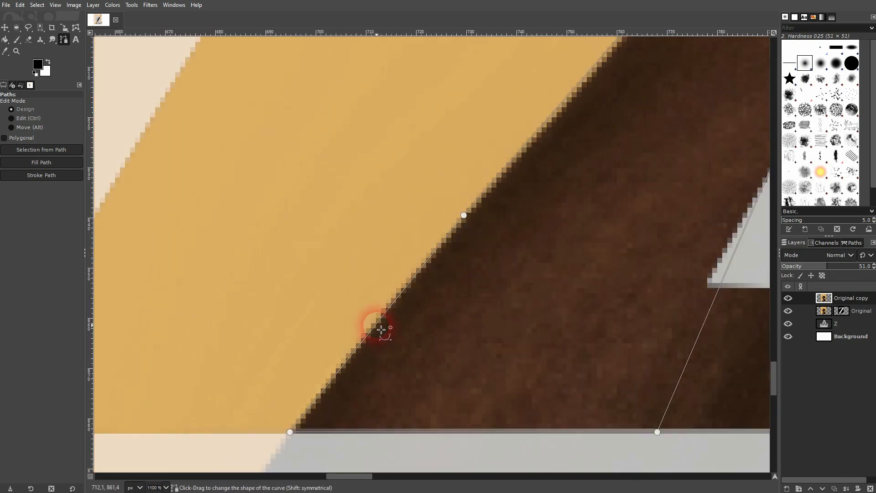
{"action": "left_click_drag", "start_coordinate": [634, 142], "coordinate": [425, 368]}
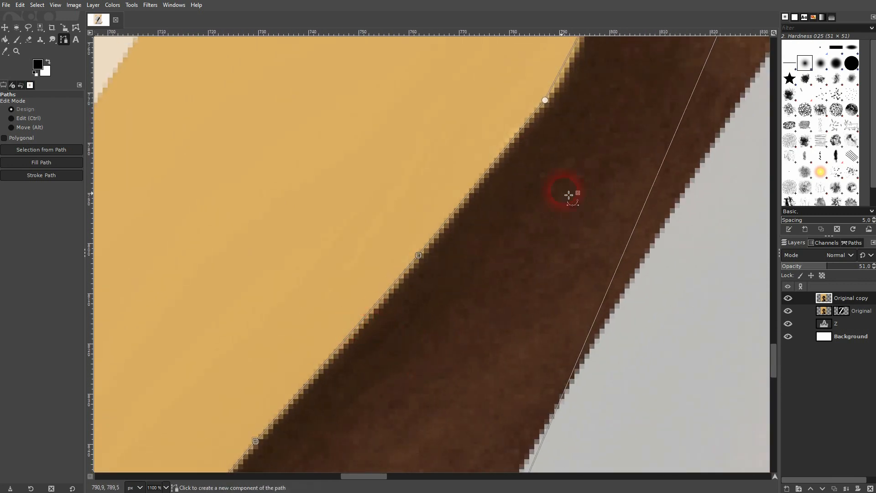
{"action": "left_click_drag", "start_coordinate": [572, 175], "coordinate": [450, 323]}
{"action": "left_click_drag", "start_coordinate": [504, 213], "coordinate": [376, 390]}
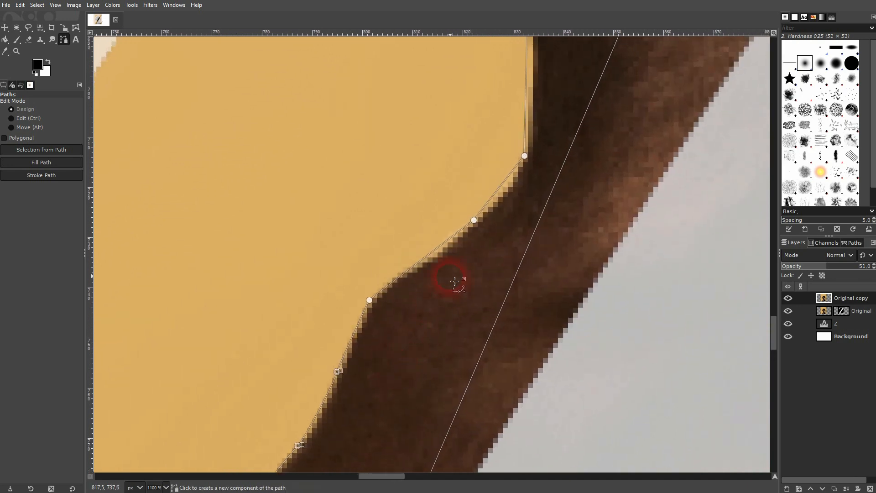
- Curve the path segments around the base of the throat and up the front of the neck to match its contour
{"action": "left_click_drag", "start_coordinate": [500, 202], "coordinate": [503, 206]}
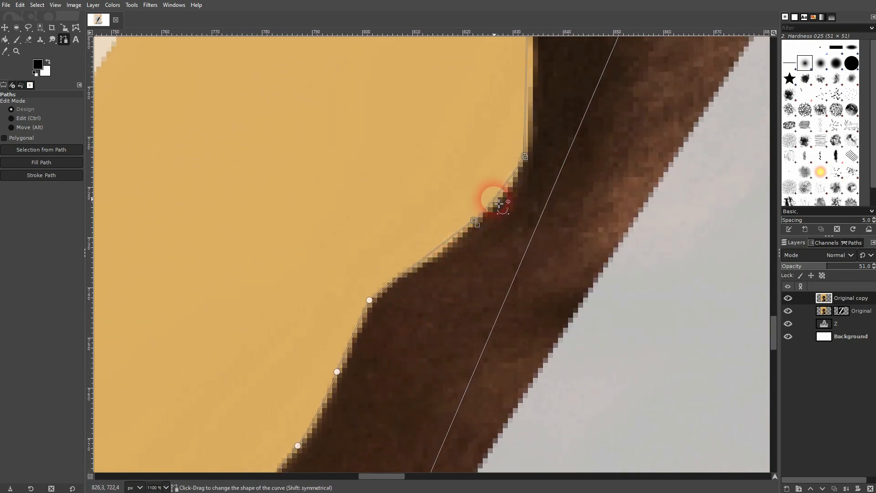
{"action": "left_click_drag", "start_coordinate": [445, 243], "coordinate": [445, 245]}
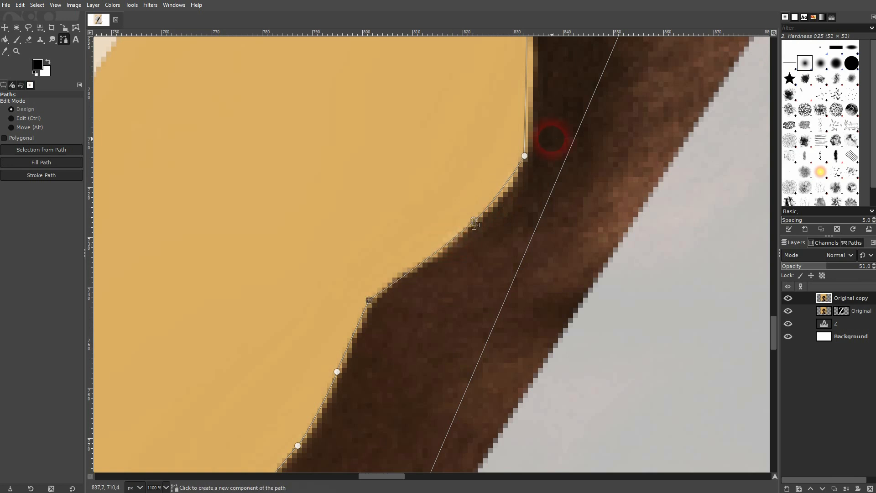
{"action": "left_click_drag", "start_coordinate": [551, 138], "coordinate": [506, 351]}
{"action": "left_click_drag", "start_coordinate": [479, 303], "coordinate": [484, 305]}
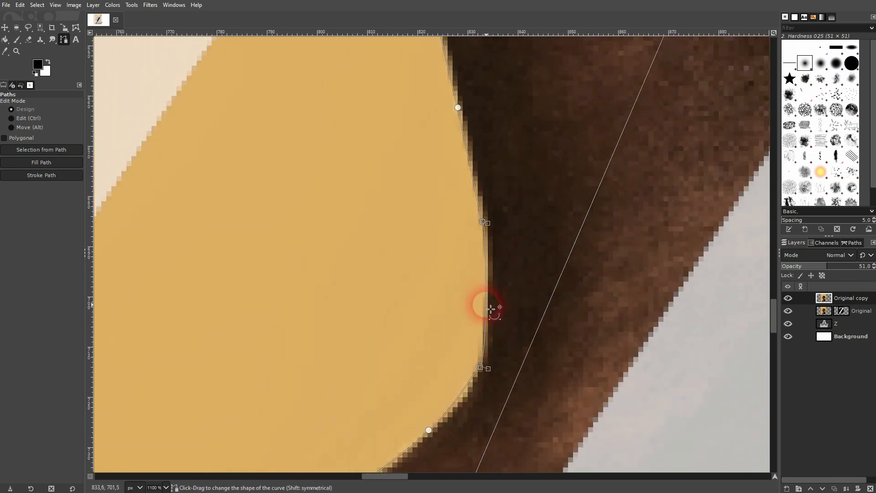
{"action": "scroll", "coordinate": [518, 254], "scroll_direction": "up", "scroll_amount": 10}
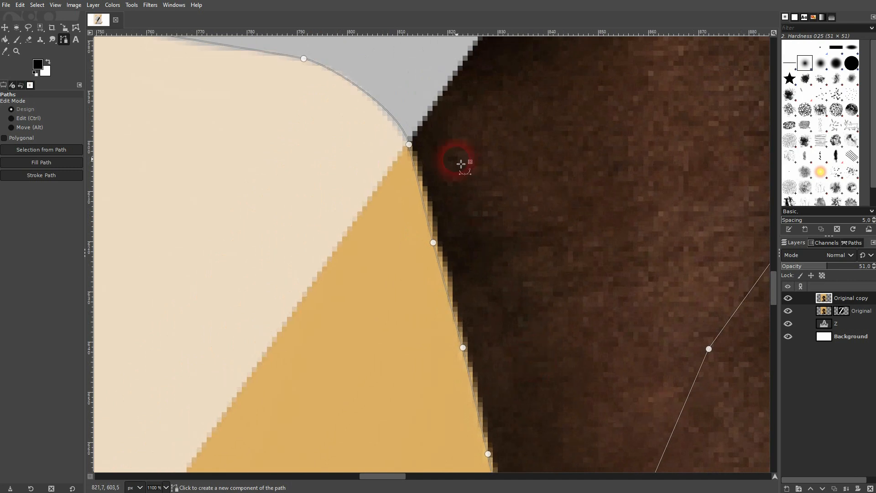
- Create a selection from the finished head path and hide the Original copy layer
{"action": "scroll", "coordinate": [502, 262], "scroll_direction": "down", "scroll_amount": 6}
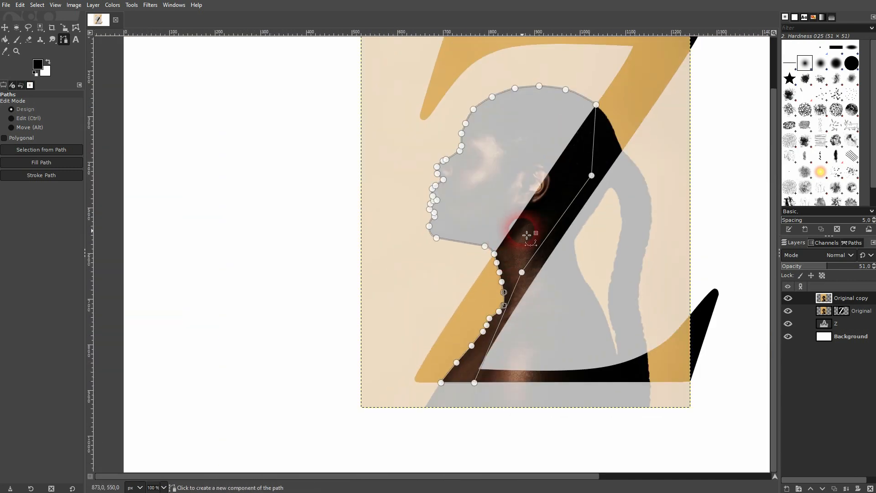
{"action": "scroll", "coordinate": [527, 235], "scroll_direction": "down", "scroll_amount": 1}
{"action": "scroll", "coordinate": [527, 237], "scroll_direction": "down", "scroll_amount": 1}
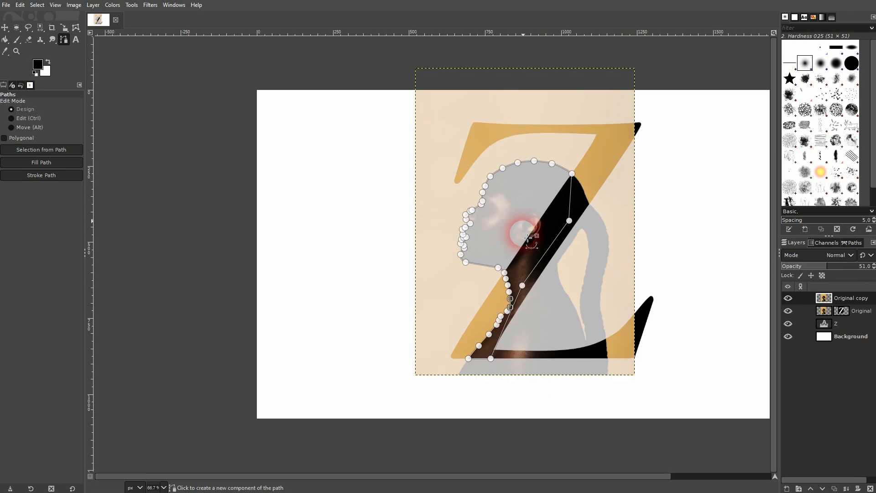
{"action": "scroll", "coordinate": [525, 236], "scroll_direction": "right", "scroll_amount": 5}
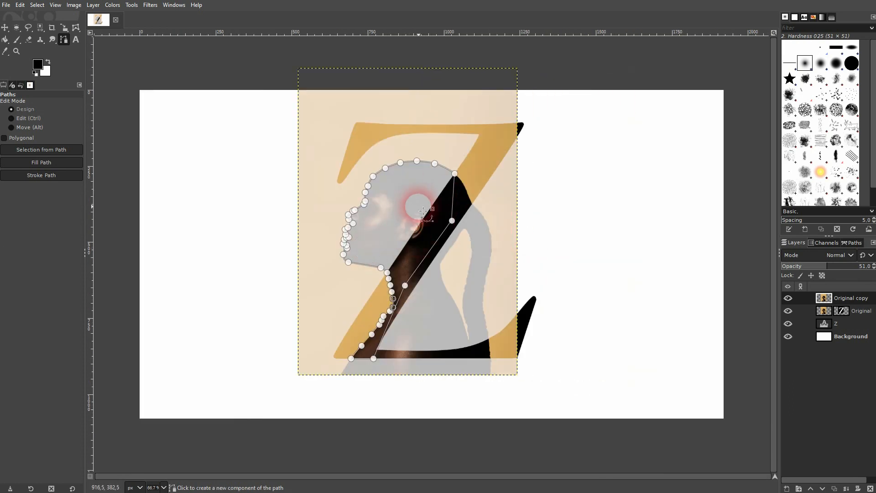
{"action": "right_click", "coordinate": [409, 201]}
{"action": "mouse_move", "coordinate": [442, 239]}
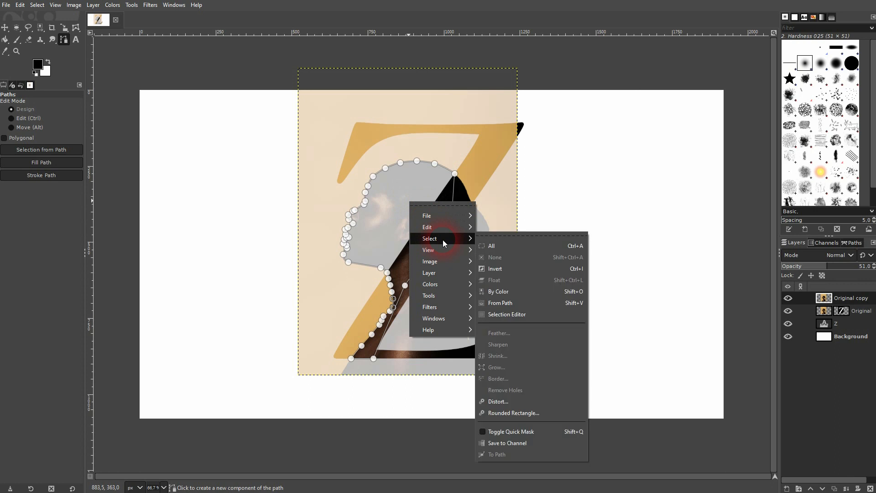
{"action": "left_click", "coordinate": [515, 303]}
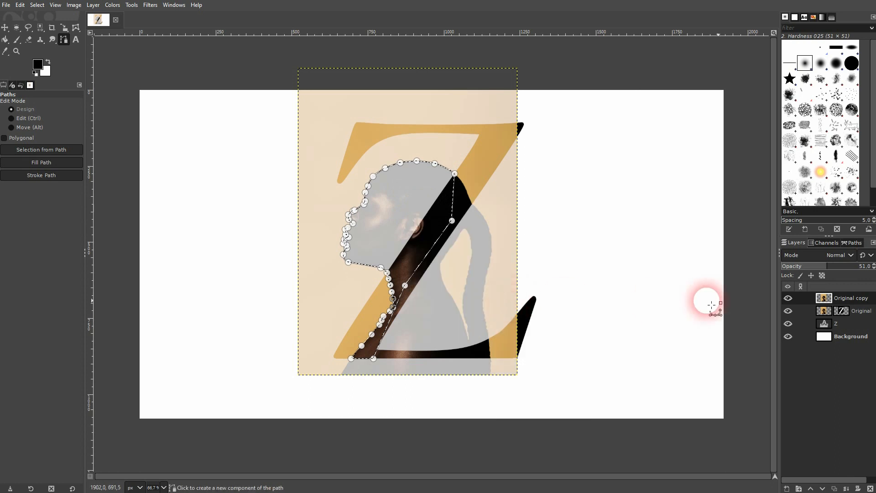
{"action": "left_click", "coordinate": [788, 299]}
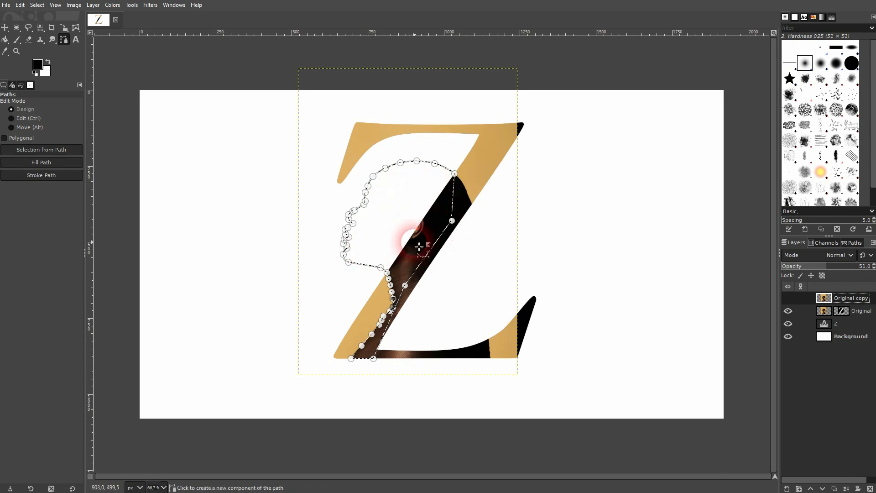
- Fill the selected head area on the Original layer's mask with a white (ffffff) foreground color
{"action": "left_click", "coordinate": [838, 314]}
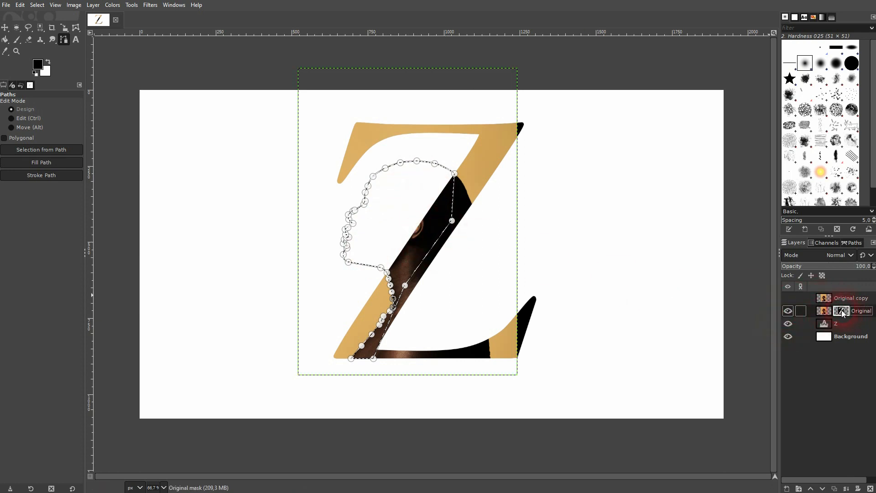
{"action": "left_click", "coordinate": [40, 68]}
{"action": "left_click_drag", "start_coordinate": [259, 130], "coordinate": [209, 77]}
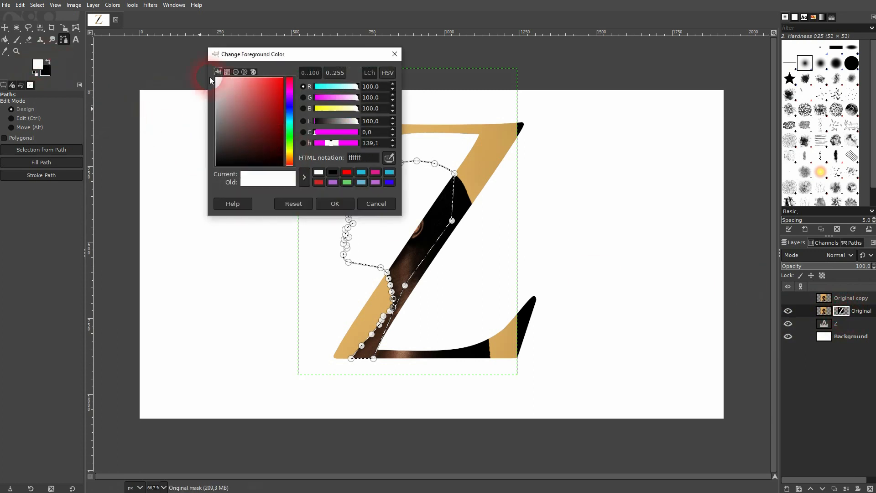
{"action": "left_click", "coordinate": [336, 203]}
{"action": "left_click", "coordinate": [24, 5]}
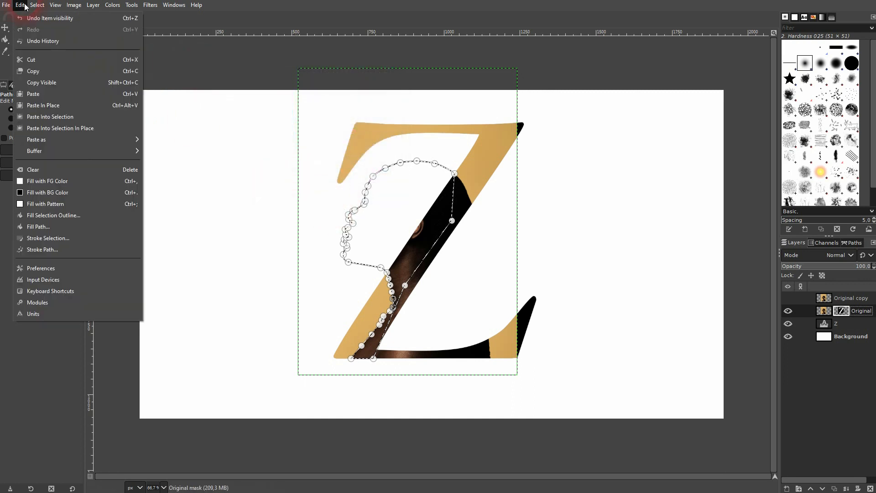
{"action": "left_click", "coordinate": [67, 179]}
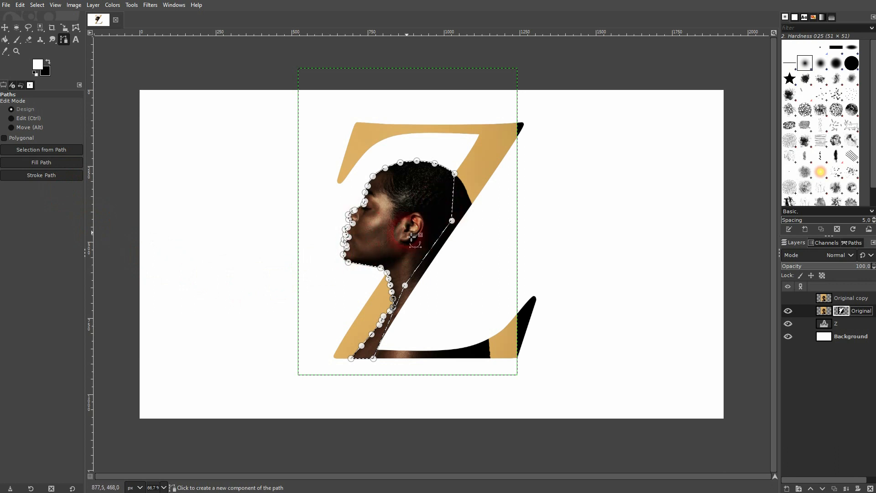
- Clear the selection and make the Background layer active with the Move tool to remove the path outline from view
{"action": "left_click", "coordinate": [37, 5]}
{"action": "left_click", "coordinate": [48, 28]}
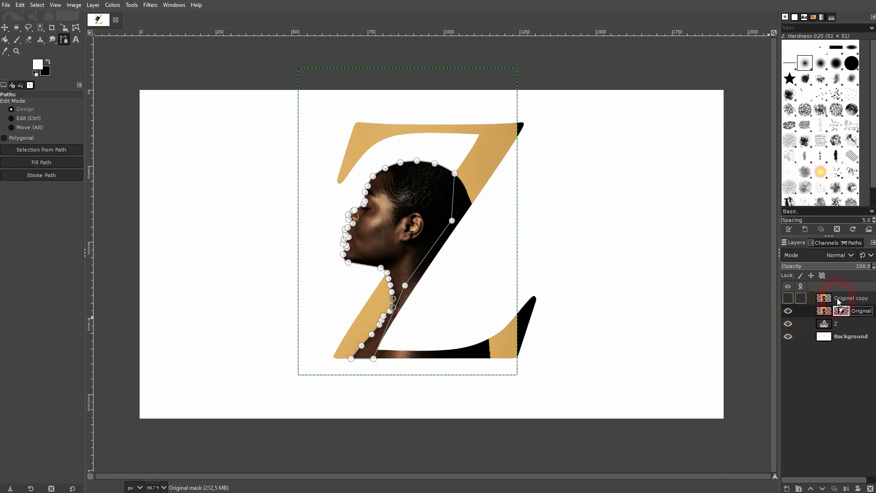
{"action": "left_click", "coordinate": [849, 337]}
{"action": "left_click", "coordinate": [161, 156]}
{"action": "left_click", "coordinate": [5, 28]}
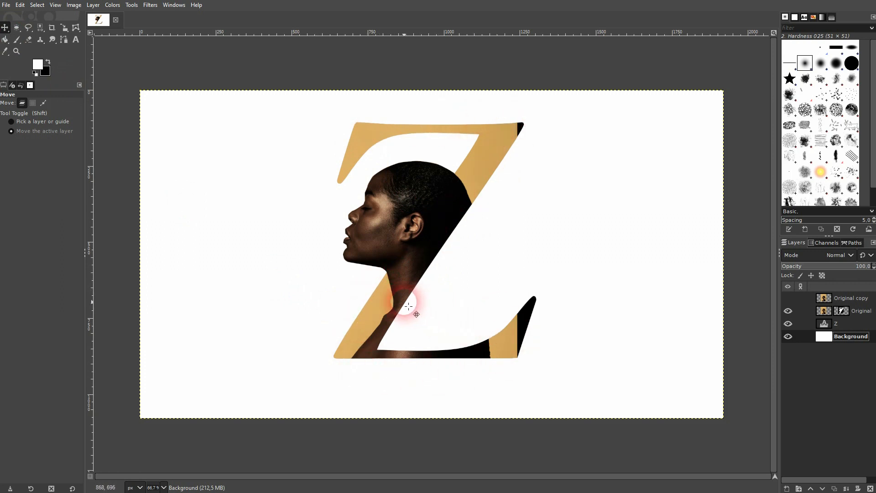
- Toggle the Original copy layer's visibility to compare the masked portrait with the full photo and examine the Z's outer tips
{"action": "scroll", "coordinate": [403, 300], "scroll_direction": "up", "scroll_amount": 1}
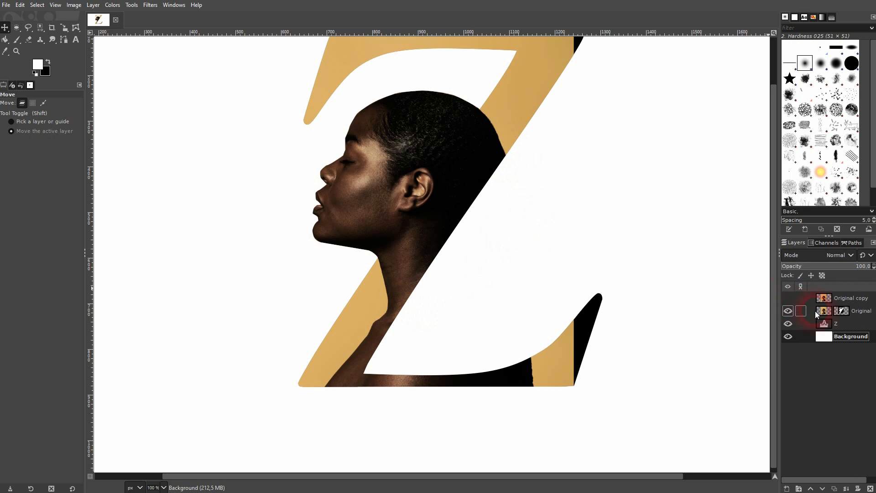
{"action": "left_click", "coordinate": [788, 299]}
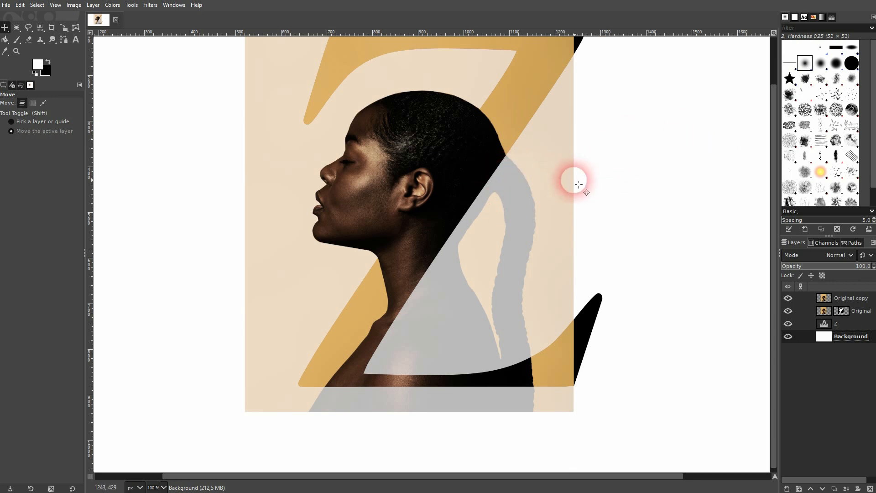
{"action": "left_click", "coordinate": [788, 298]}
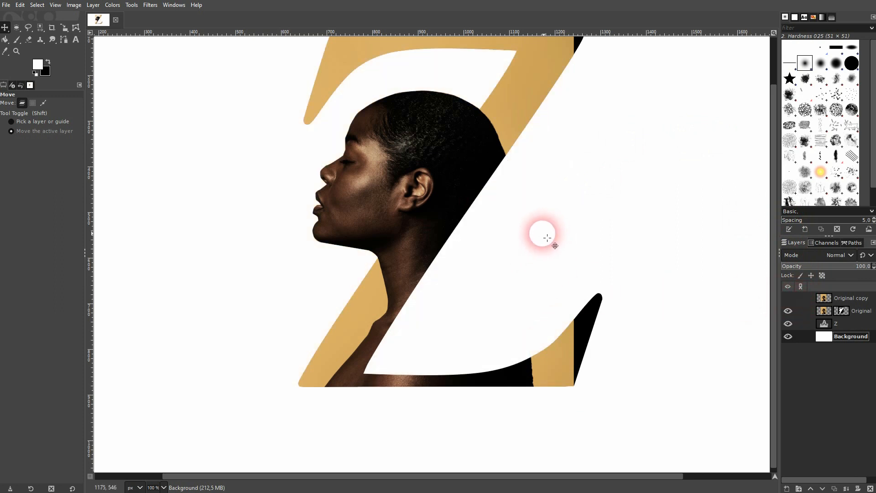
{"action": "left_click", "coordinate": [842, 312]}
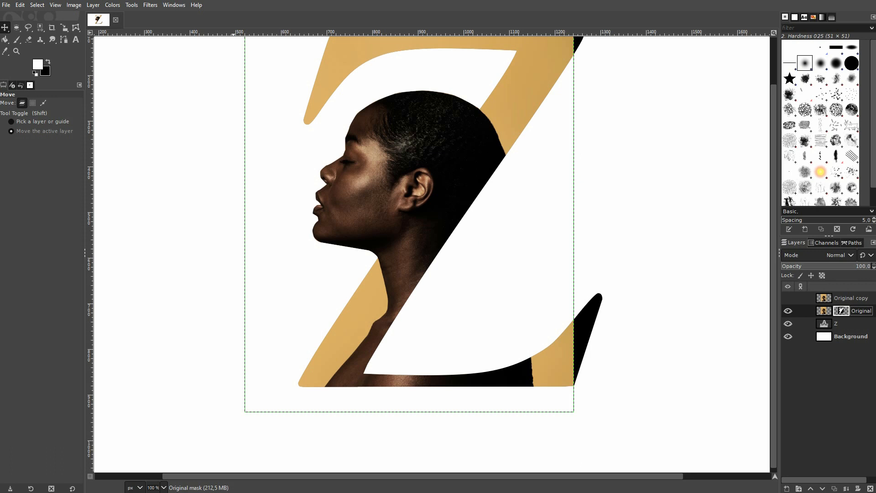
{"action": "scroll", "coordinate": [669, 131], "scroll_direction": "up", "scroll_amount": 3}
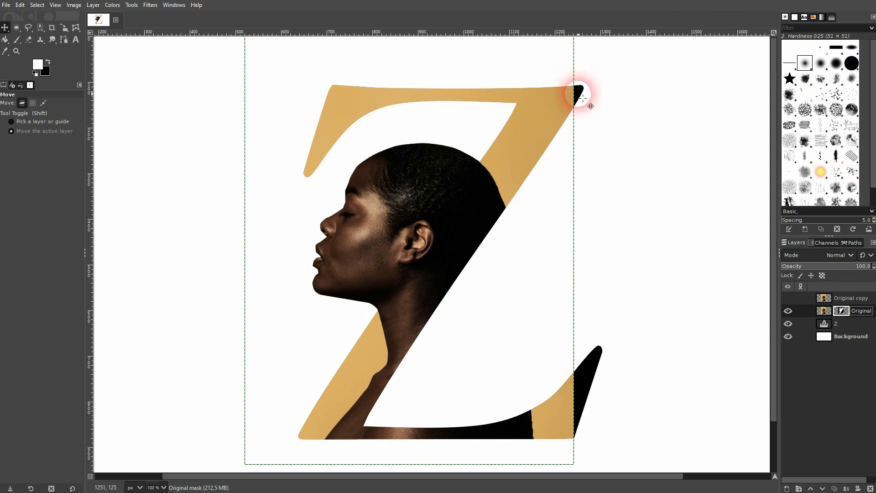
{"action": "left_click", "coordinate": [854, 336]}
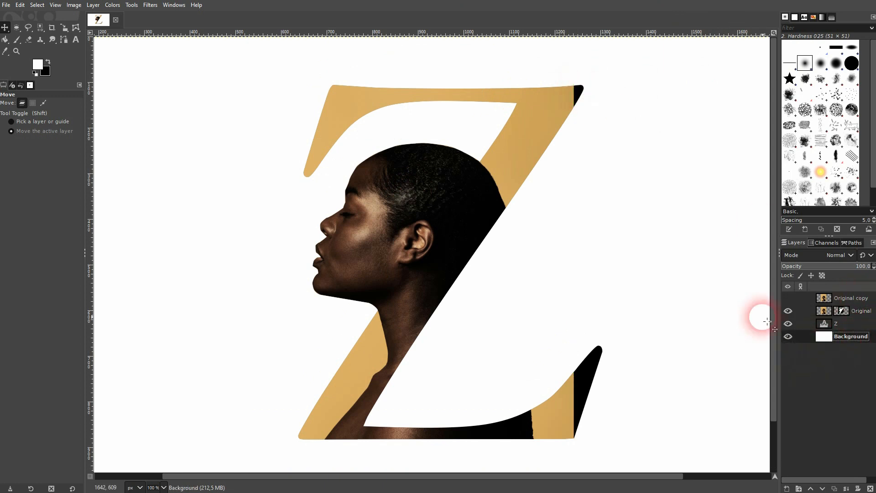
{"action": "left_click", "coordinate": [788, 299]}
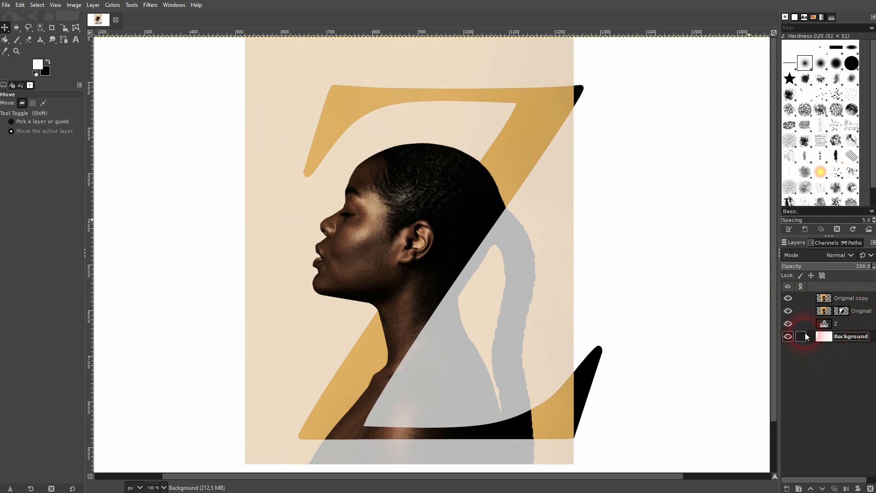
{"action": "left_click", "coordinate": [788, 299]}
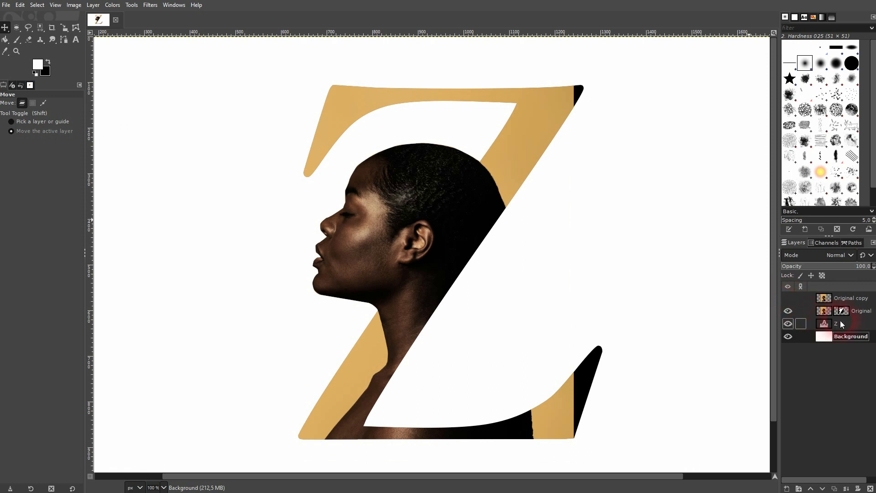
- Create a selection from the Z layer's alpha and add a transparent layer named "fix layer" directly above it
{"action": "right_click", "coordinate": [836, 325]}
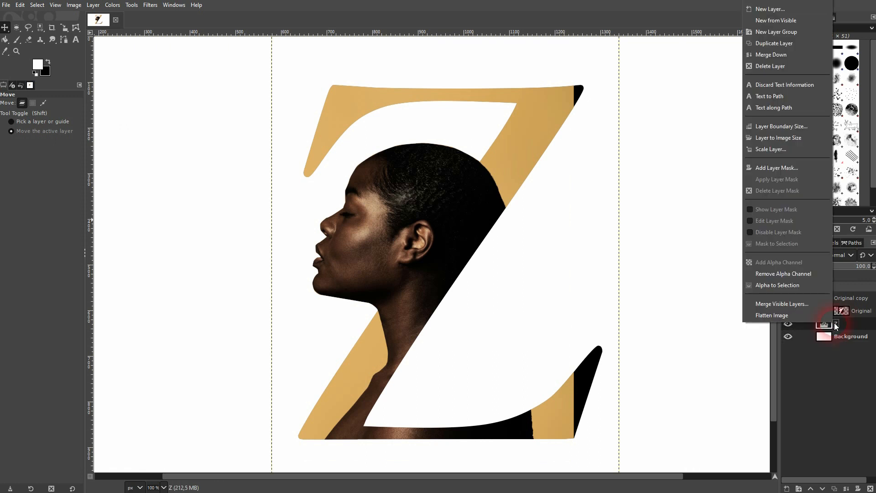
{"action": "left_click", "coordinate": [775, 285]}
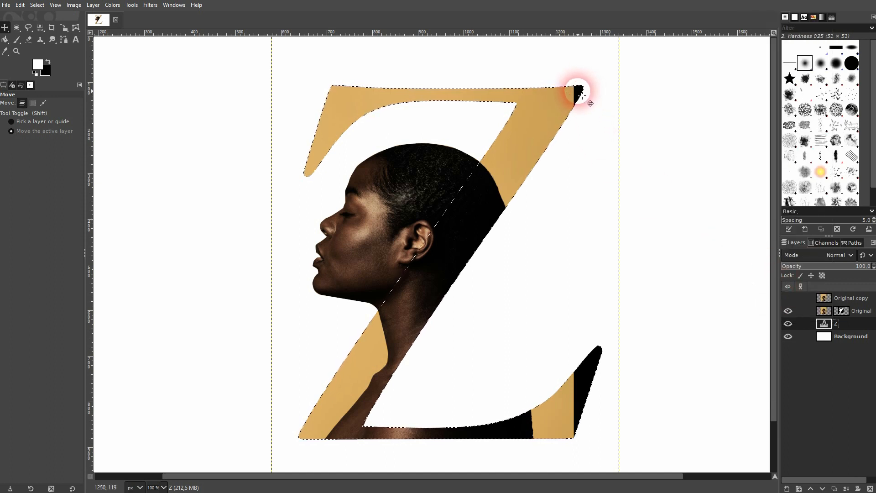
{"action": "left_click", "coordinate": [786, 489]}
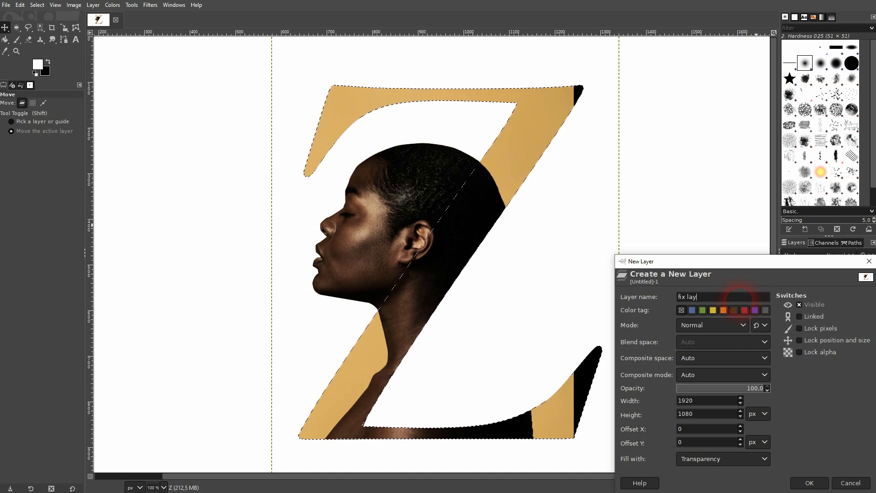
{"action": "left_click", "coordinate": [718, 464]}
{"action": "left_click", "coordinate": [704, 440]}
{"action": "left_click", "coordinate": [807, 483]}
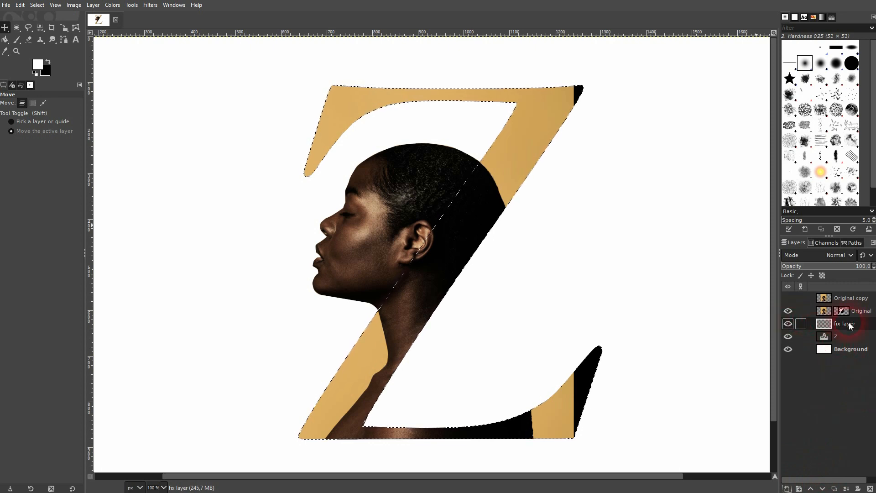
- Sample the Z's gold background (d2a459) as the foreground color and paint over the letter's black right-hand tips with the Paintbrush on fix layer
{"action": "left_click", "coordinate": [38, 65]}
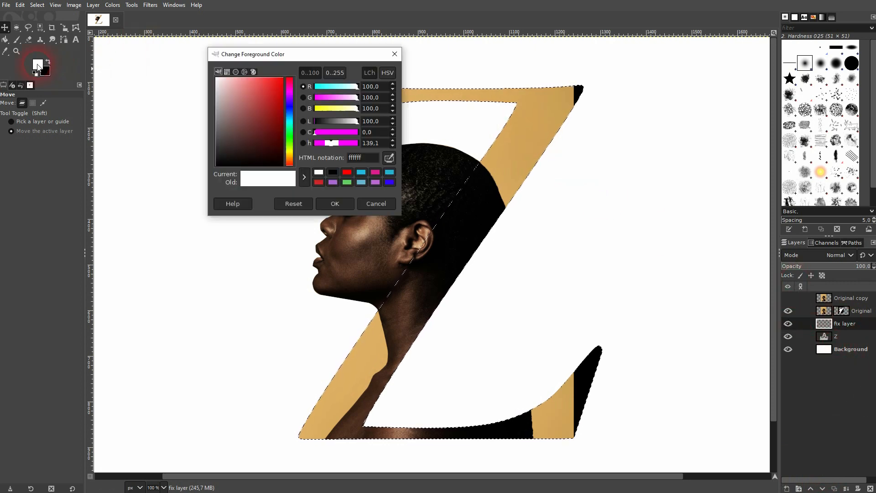
{"action": "left_click", "coordinate": [389, 157]}
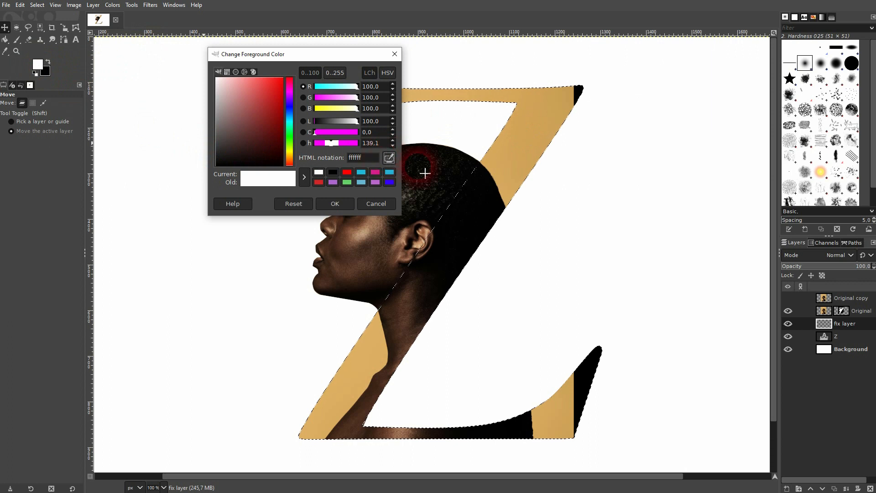
{"action": "left_click", "coordinate": [530, 160]}
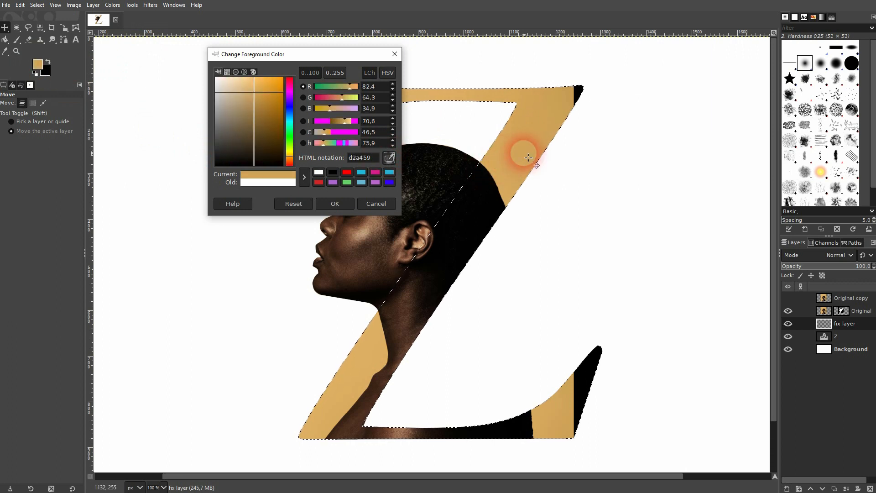
{"action": "left_click", "coordinate": [336, 204]}
{"action": "left_click", "coordinate": [16, 41]}
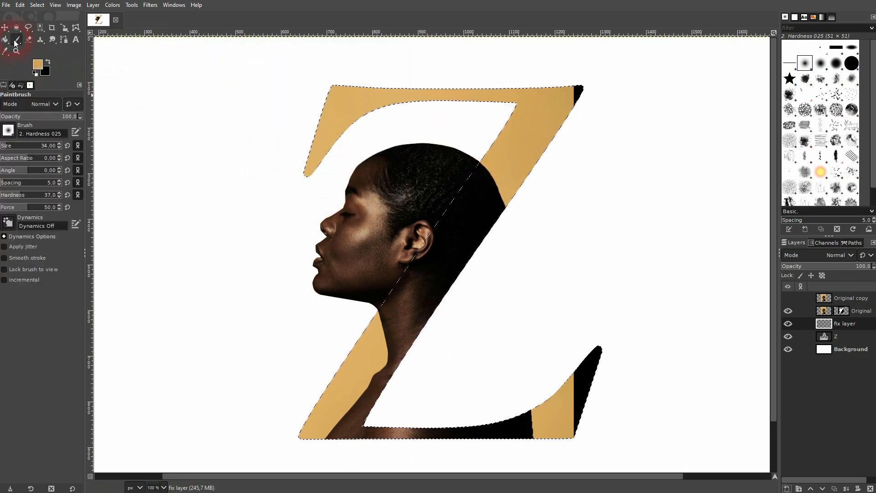
{"action": "mouse_move", "coordinate": [586, 89]}
{"action": "left_mouse_down"}
{"action": "mouse_move", "coordinate": [572, 102]}
{"action": "mouse_move", "coordinate": [588, 78]}
{"action": "mouse_move", "coordinate": [559, 119]}
{"action": "mouse_move", "coordinate": [584, 79]}
{"action": "left_mouse_up"}
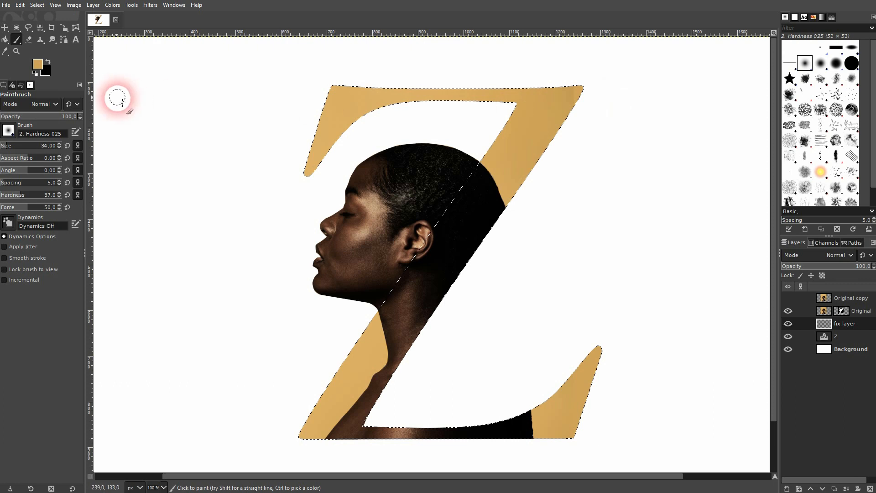
- Resample the foreground color from the Z's gold area to blend the repaired upper-right tip with the photo background
{"action": "left_click", "coordinate": [38, 63]}
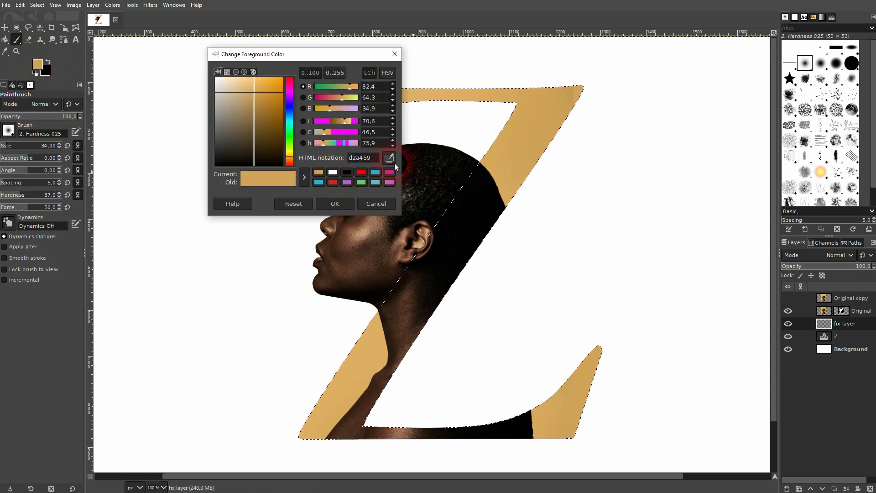
{"action": "mouse_move", "coordinate": [610, 106]}
{"action": "left_mouse_down"}
{"action": "mouse_move", "coordinate": [568, 110]}
{"action": "mouse_move", "coordinate": [561, 94]}
{"action": "mouse_move", "coordinate": [573, 99]}
{"action": "left_mouse_up"}
{"action": "left_click", "coordinate": [335, 203]}
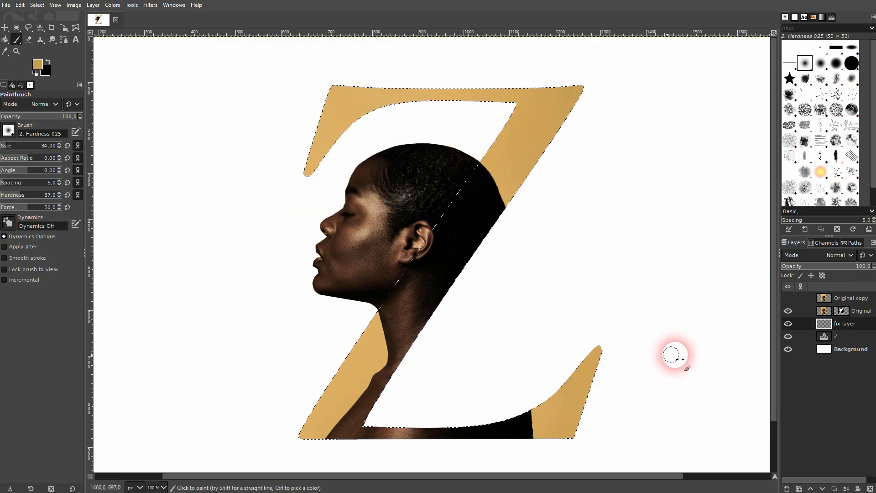
- Clear the selection and toggle the Original copy layer's visibility to compare the repaired letter with the full photo
{"action": "left_click", "coordinate": [38, 5]}
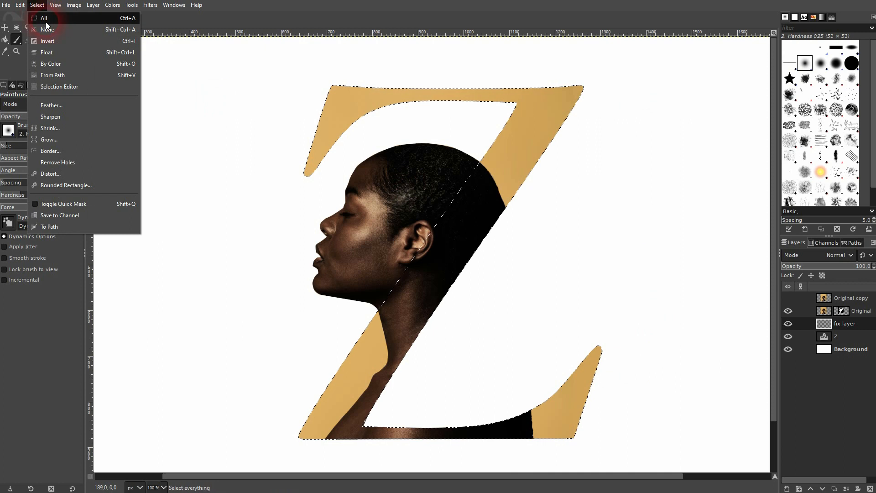
{"action": "left_click", "coordinate": [48, 27]}
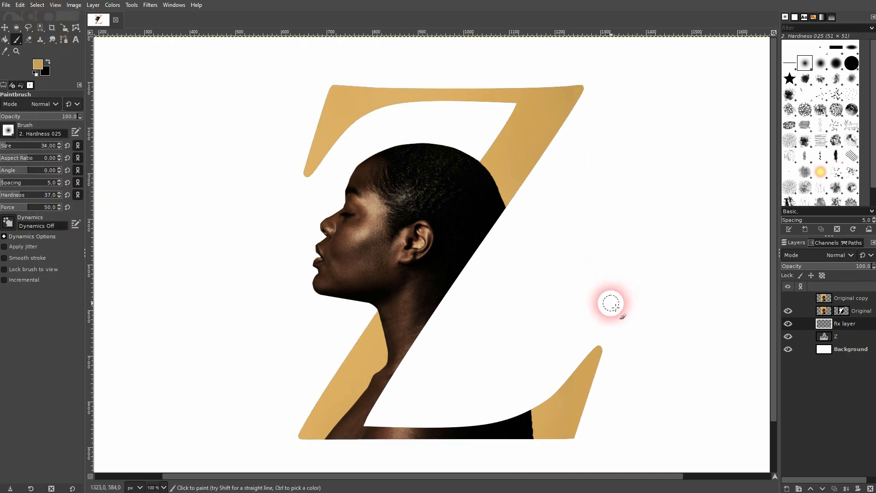
{"action": "key", "text": "minus"}
{"action": "left_click", "coordinate": [788, 298]}
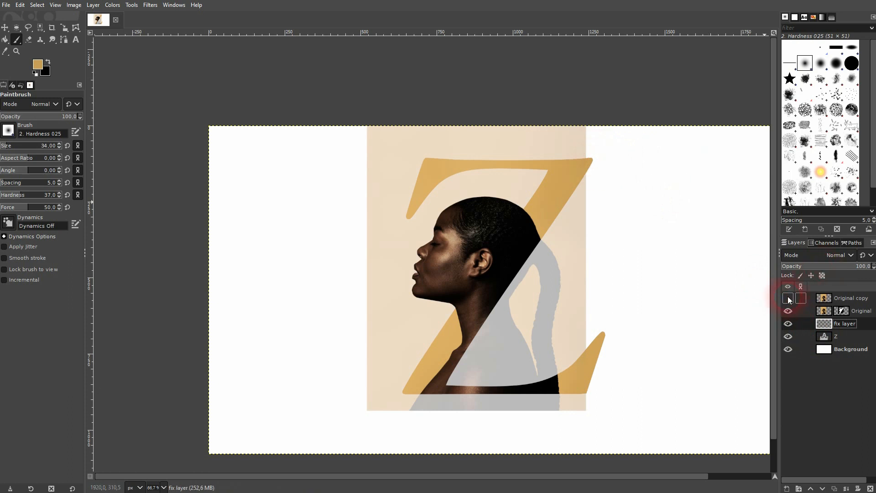
{"action": "left_click", "coordinate": [787, 297]}
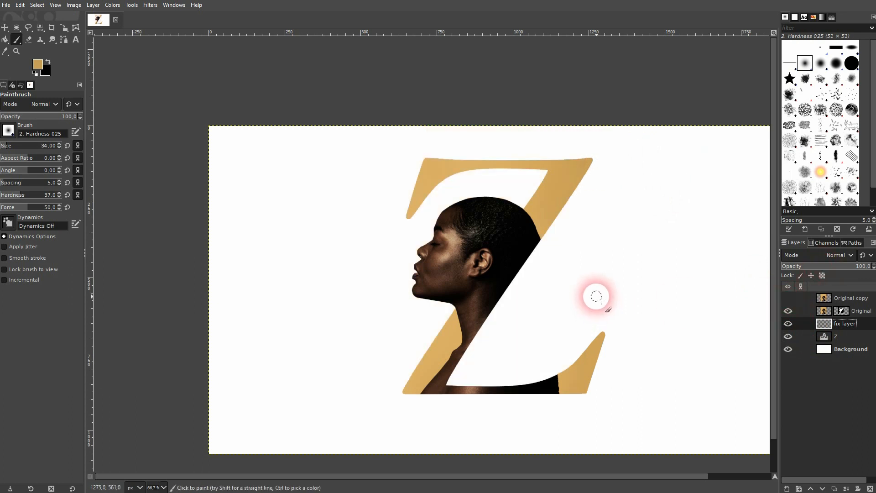